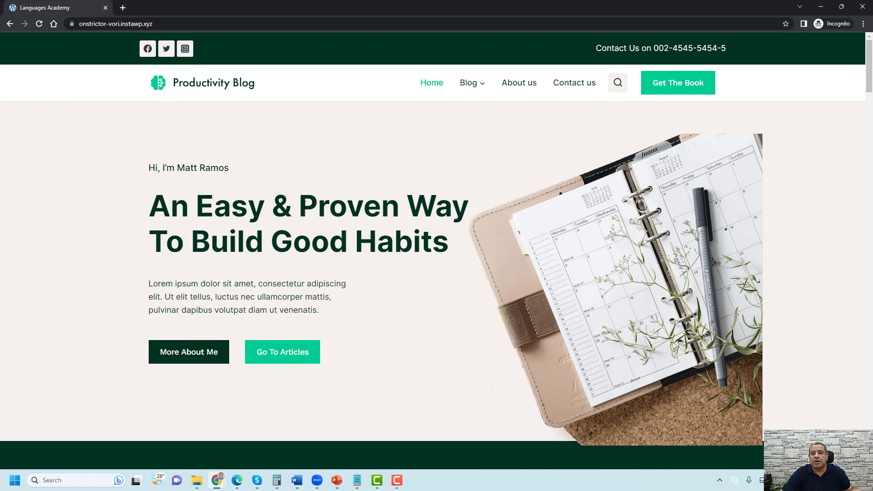
# Look through the published homepage from its header and hero section to Latest News and return to its beginning
pyautogui.click(304, 200)
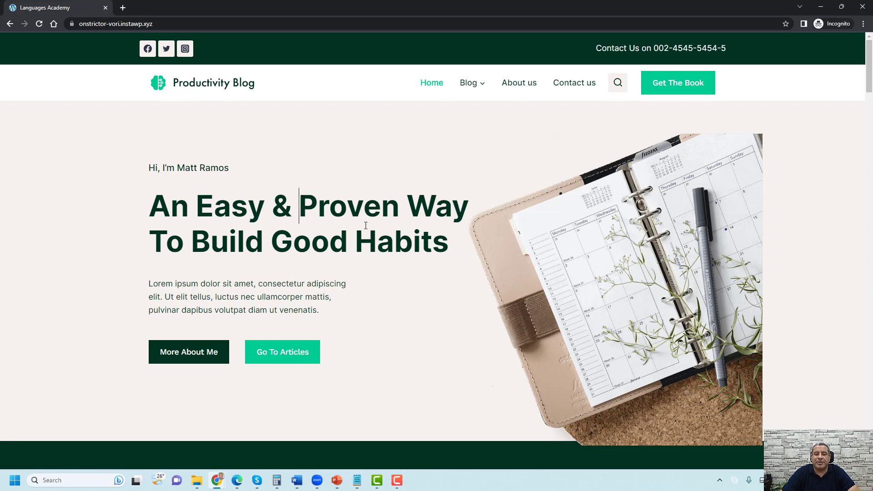
pyautogui.scroll(-1, 380, 216)
pyautogui.scroll(-4, 380, 216)
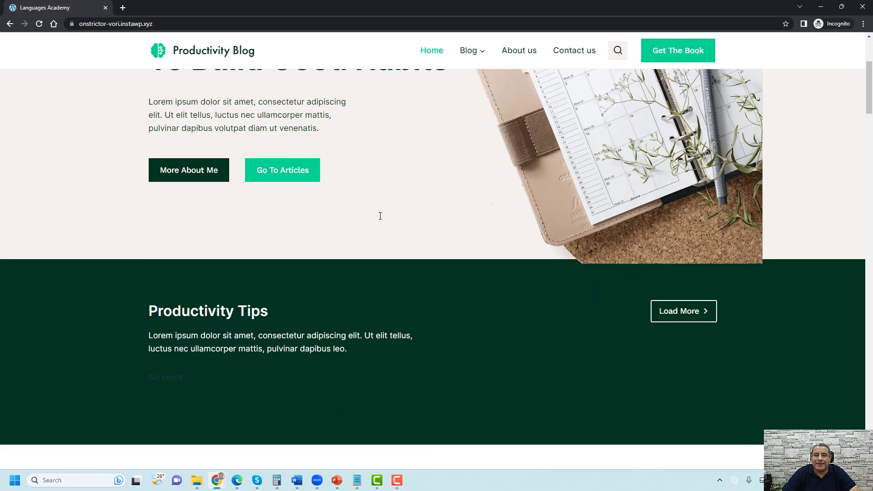
pyautogui.scroll(-4, 380, 216)
pyautogui.scroll(-5, 380, 216)
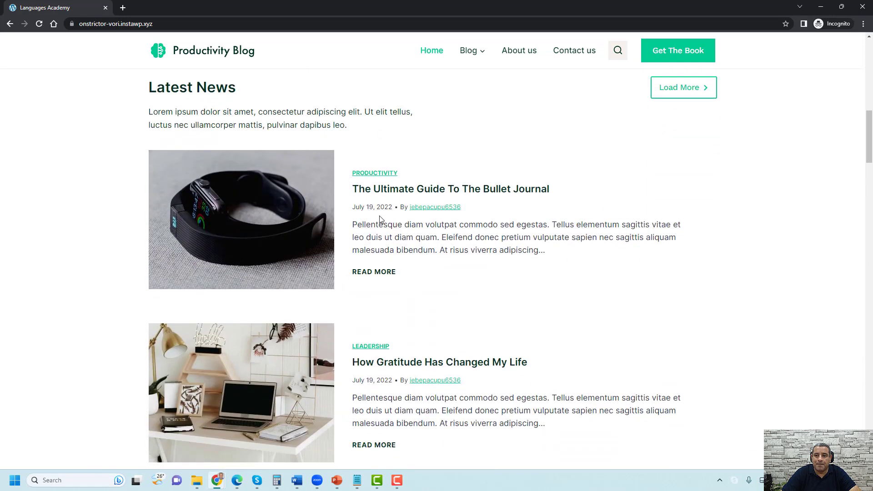
pyautogui.scroll(4, 380, 216)
pyautogui.scroll(9, 380, 216)
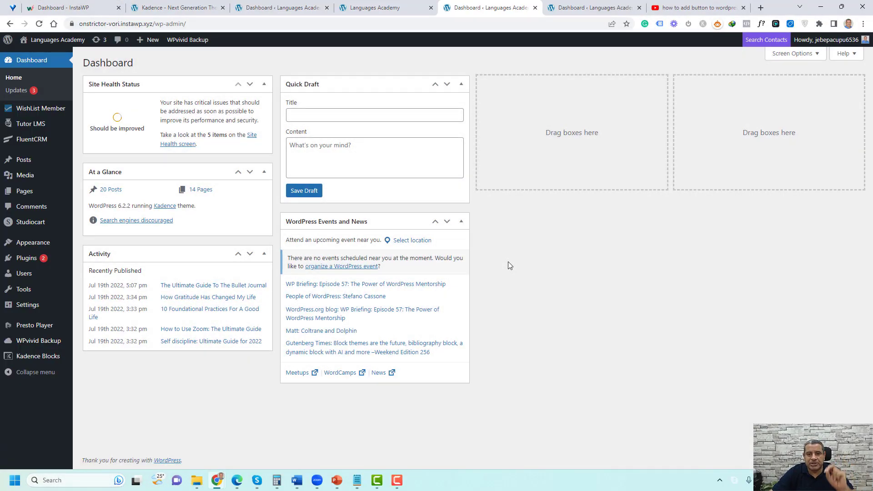
# Open the theme customizer's header builder and view the settings of the main row and the top row
pyautogui.moveTo(52, 250)
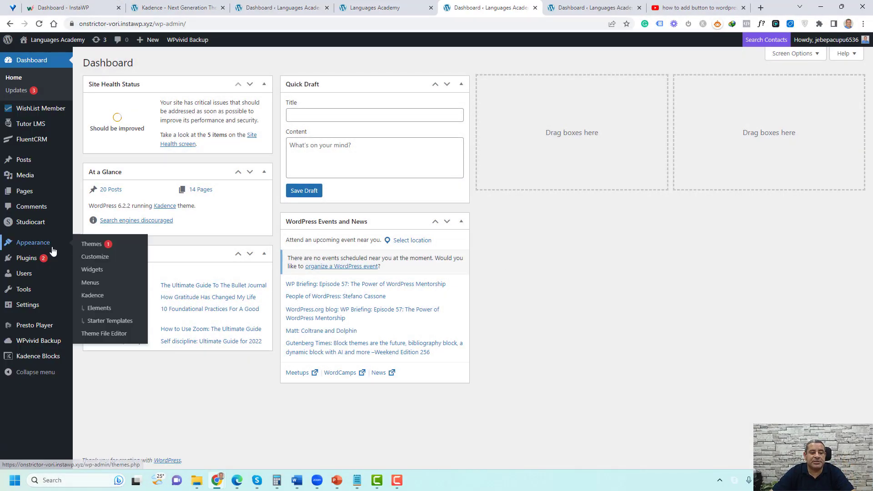
pyautogui.click(93, 257)
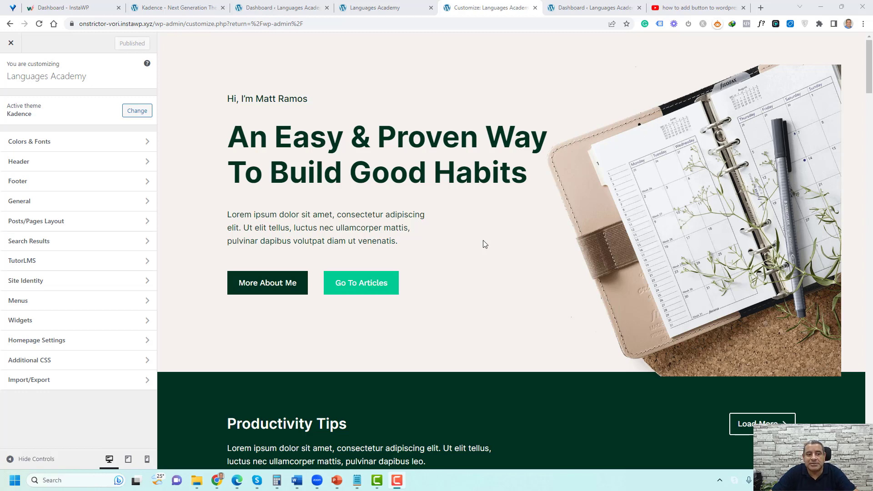
pyautogui.click(54, 163)
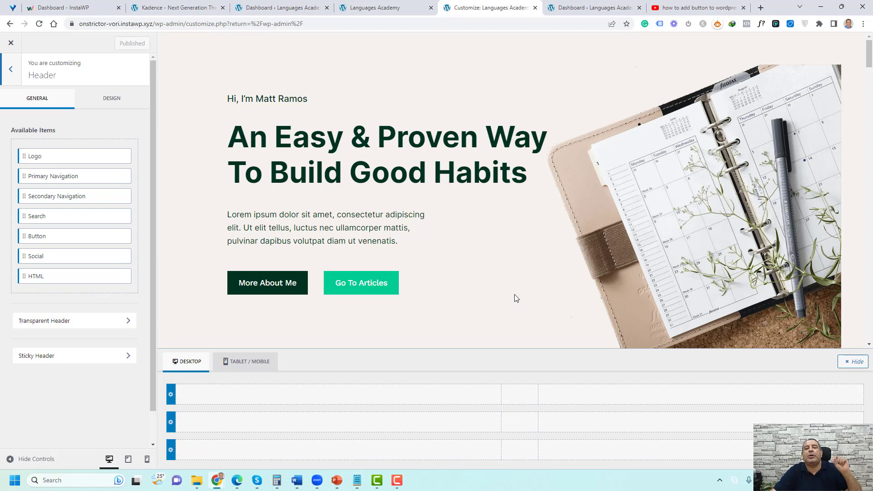
pyautogui.click(171, 424)
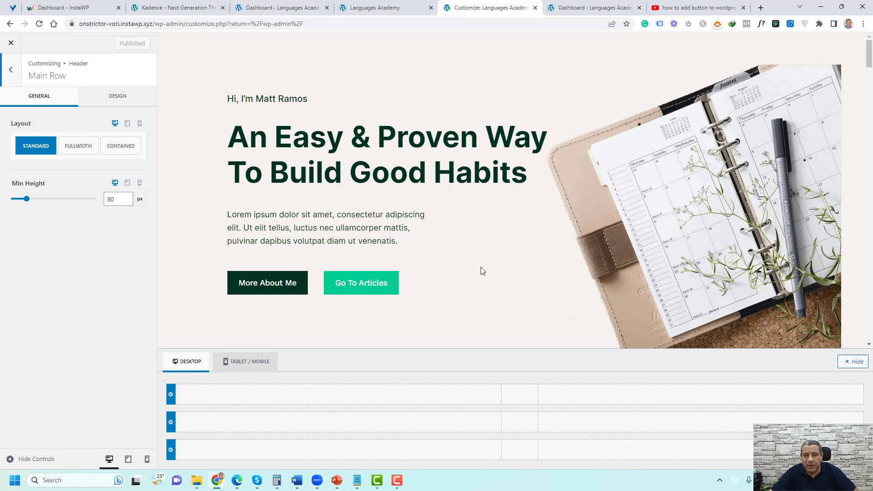
pyautogui.click(170, 397)
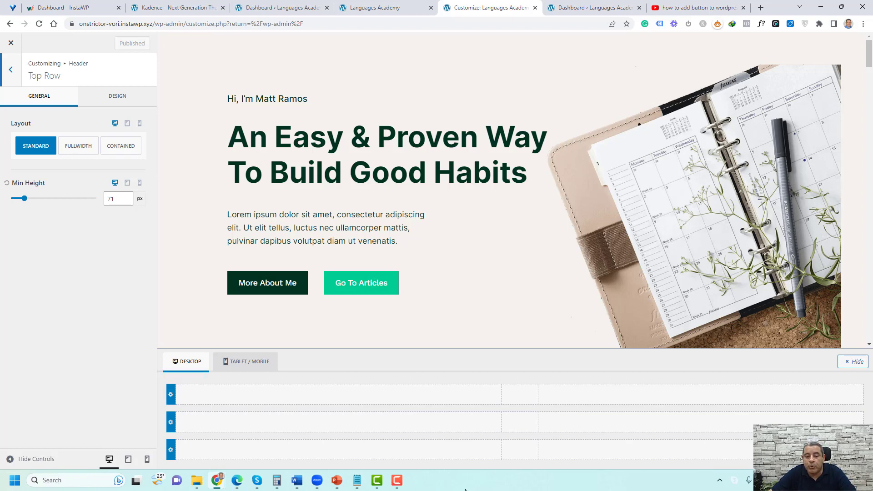
# Add the Logo to the left section of the header's main row and set its max width to 226 px
pyautogui.click(339, 423)
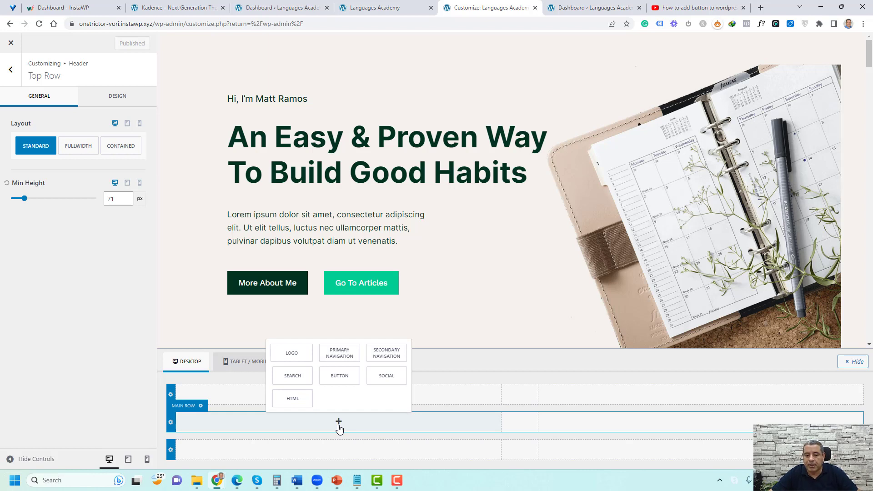
pyautogui.click(293, 354)
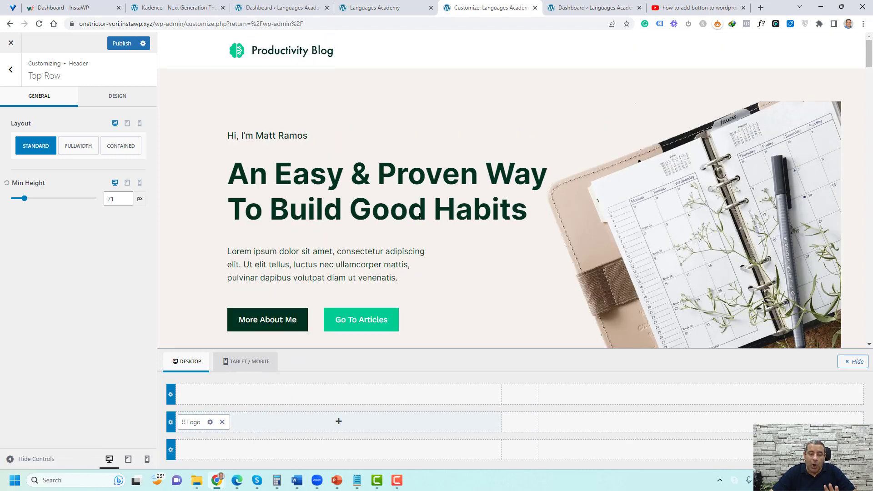
pyautogui.click(210, 422)
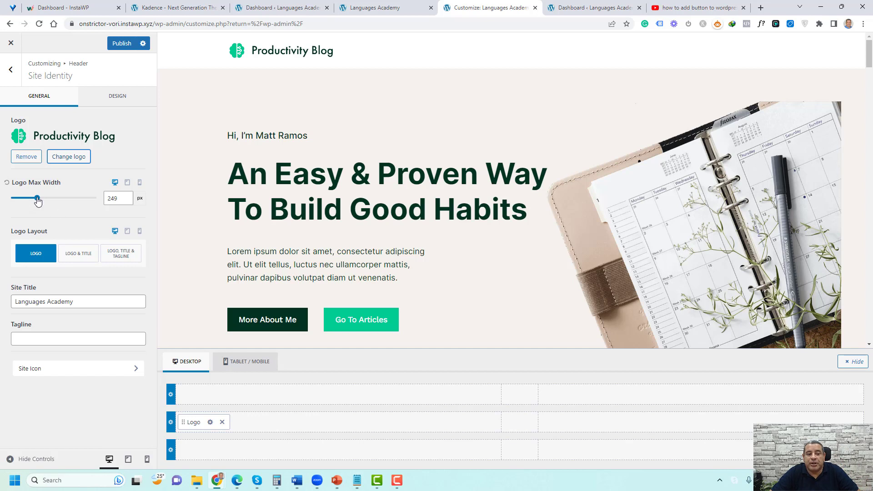
pyautogui.moveTo(37, 197); pyautogui.dragTo(31, 200)
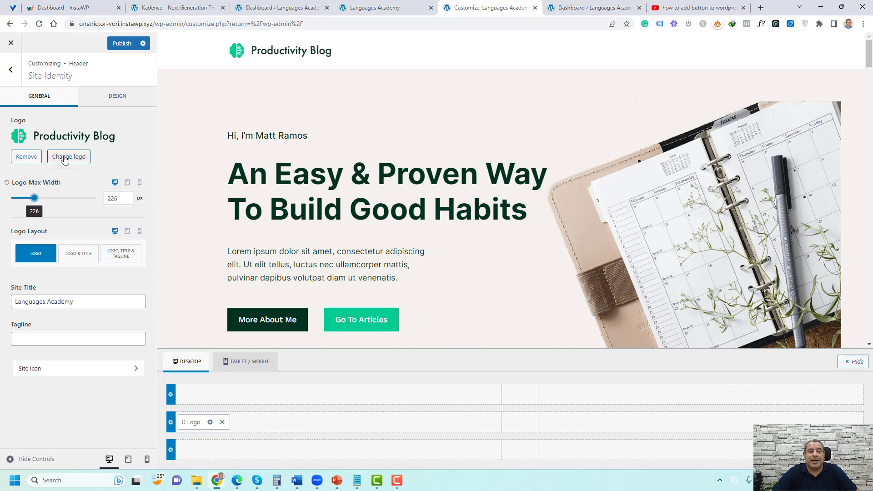
pyautogui.click(122, 106)
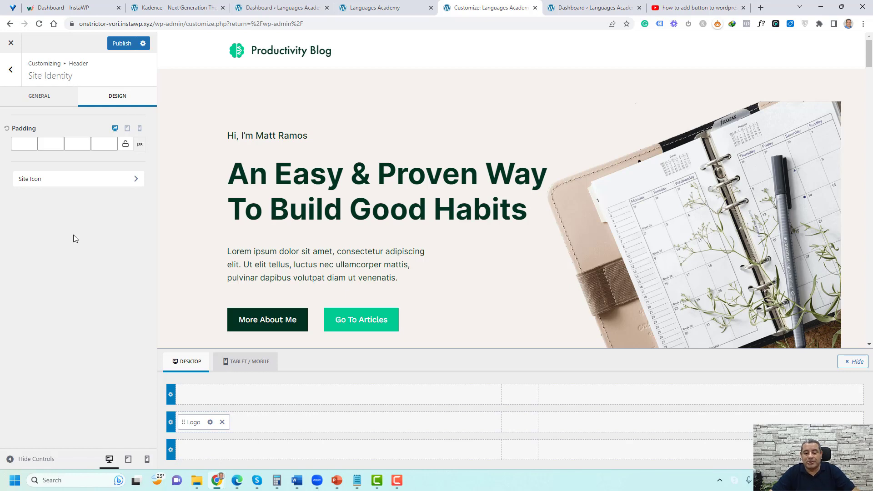
# Add the Primary Navigation to the header's main row and place it in the center section
pyautogui.click(339, 423)
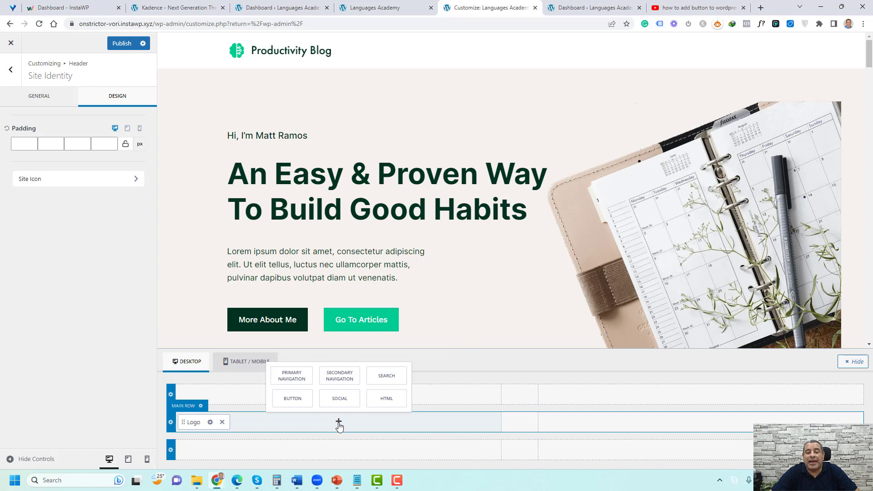
pyautogui.click(288, 380)
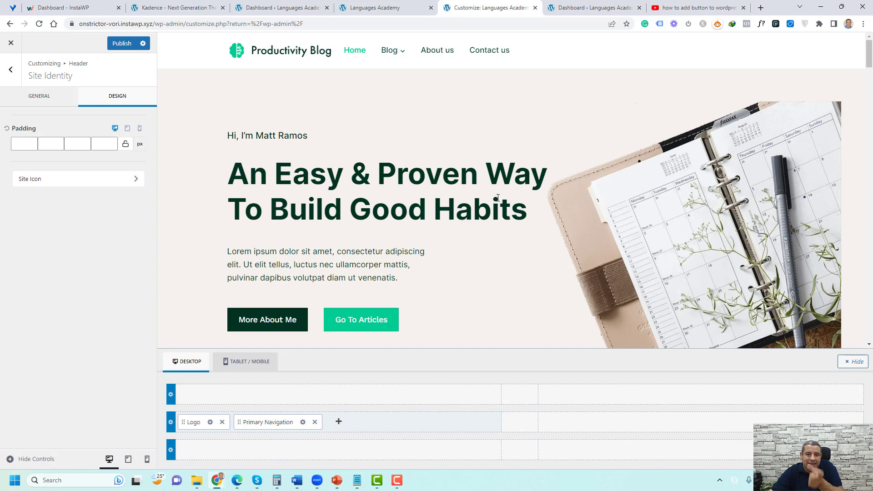
pyautogui.moveTo(291, 422); pyautogui.dragTo(531, 426)
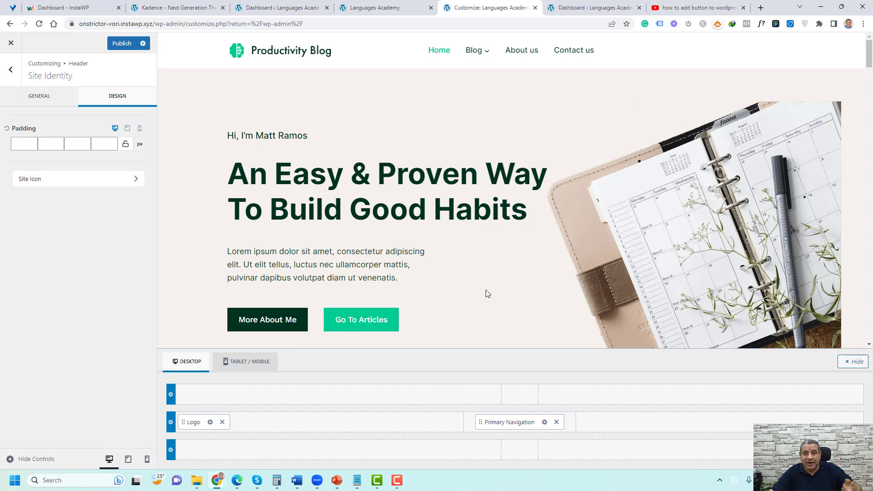
# Try a larger font size for the primary navigation and set it back to 17 px
pyautogui.click(544, 422)
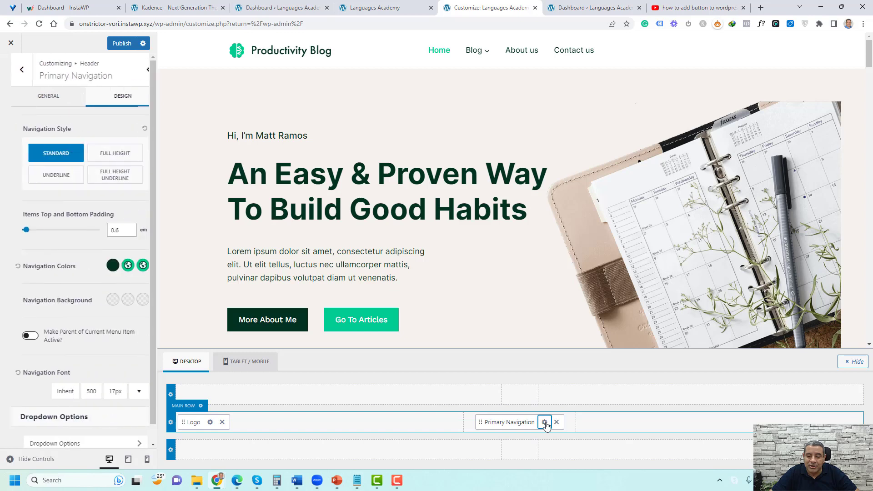
pyautogui.scroll(-1, 76, 265)
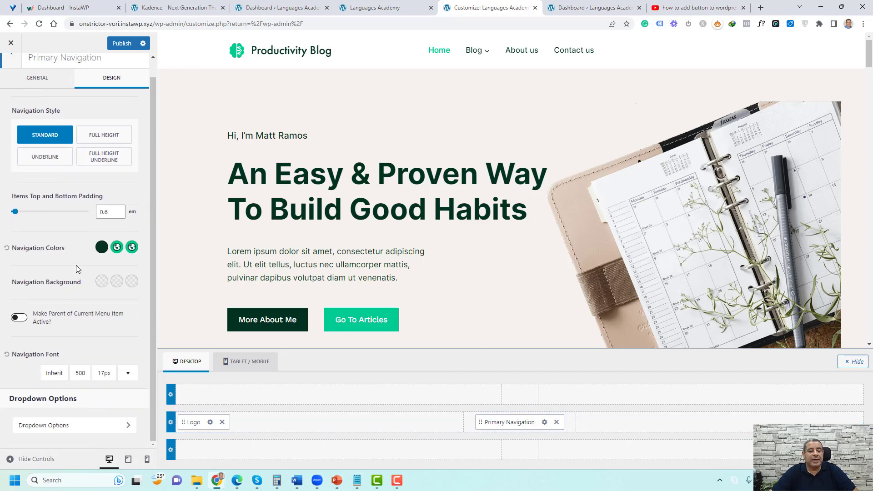
pyautogui.click(104, 373)
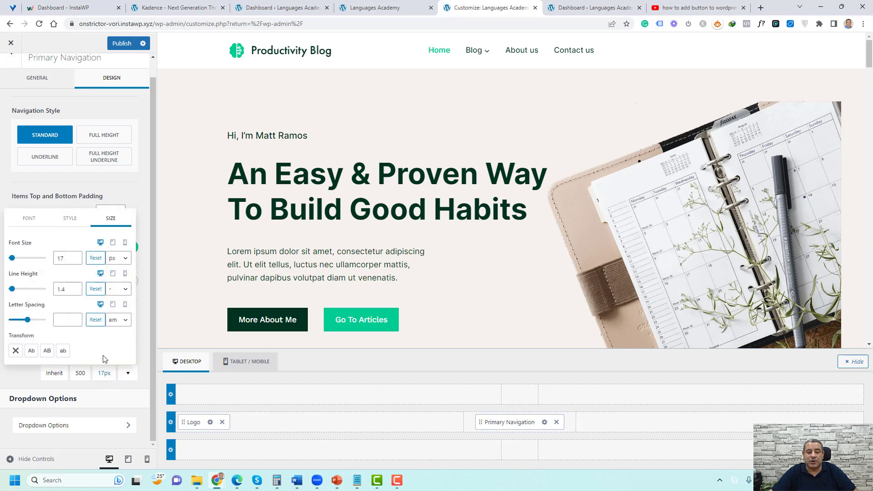
pyautogui.moveTo(12, 258)
pyautogui.mouseDown()
pyautogui.moveTo(29, 260)
pyautogui.moveTo(11, 258)
pyautogui.moveTo(21, 260)
pyautogui.mouseUp()
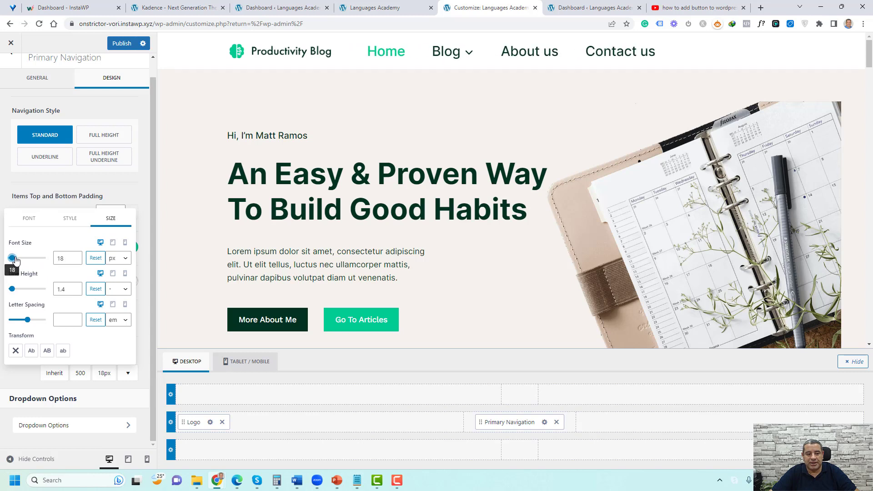
pyautogui.click(75, 260)
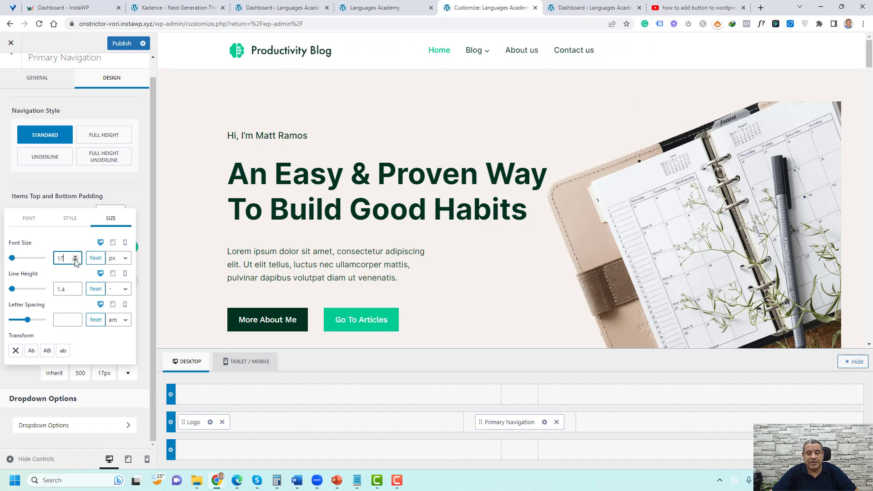
# Try the Underline navigation style on the primary navigation and return it to Standard
pyautogui.click(86, 189)
pyautogui.click(45, 159)
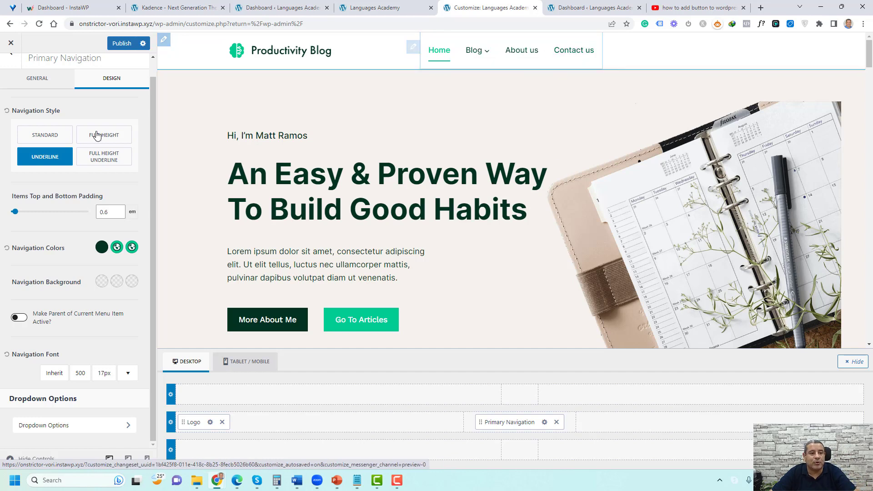
pyautogui.click(59, 142)
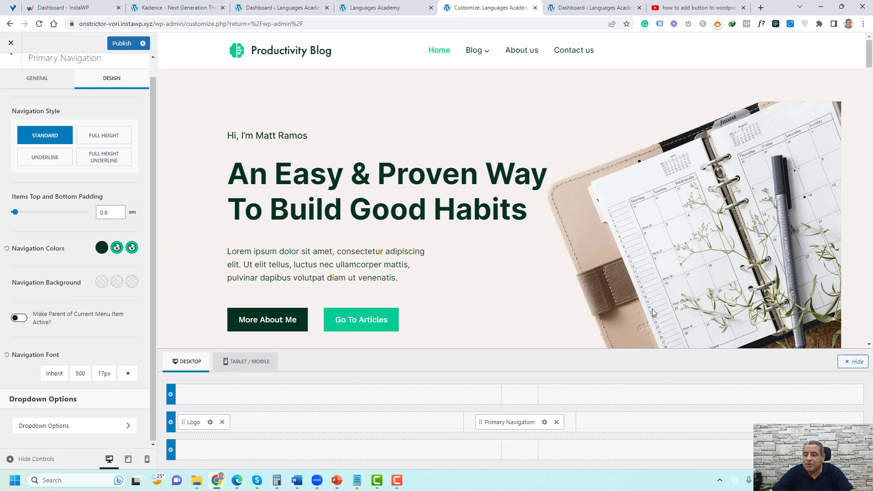
# Add a Button to the right side of the header's main row and move it directly beside the primary navigation
pyautogui.click(736, 423)
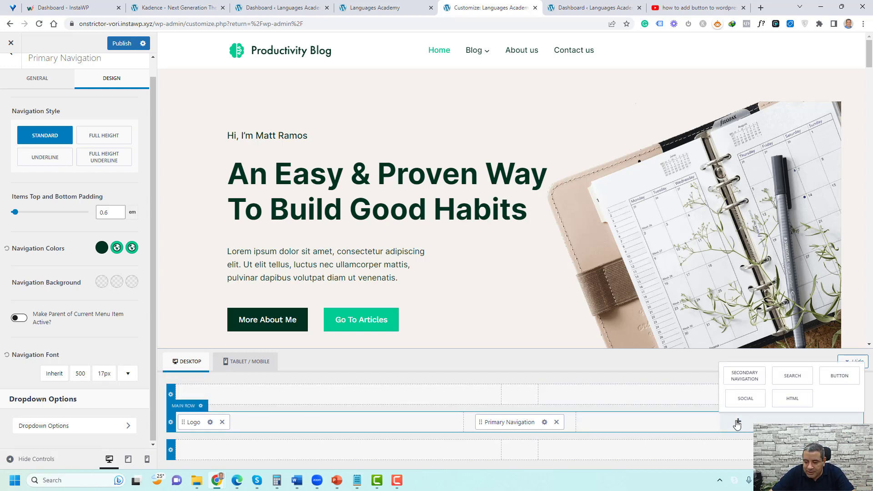
pyautogui.click(839, 376)
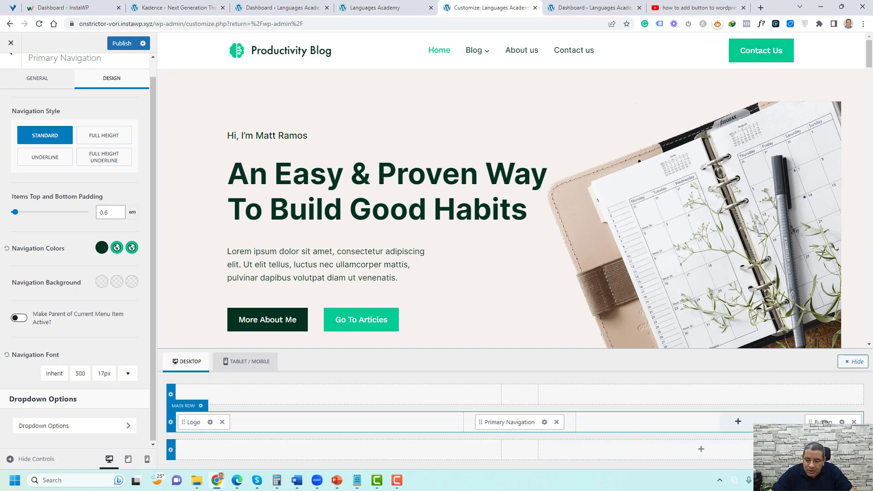
pyautogui.moveTo(823, 423); pyautogui.dragTo(698, 426)
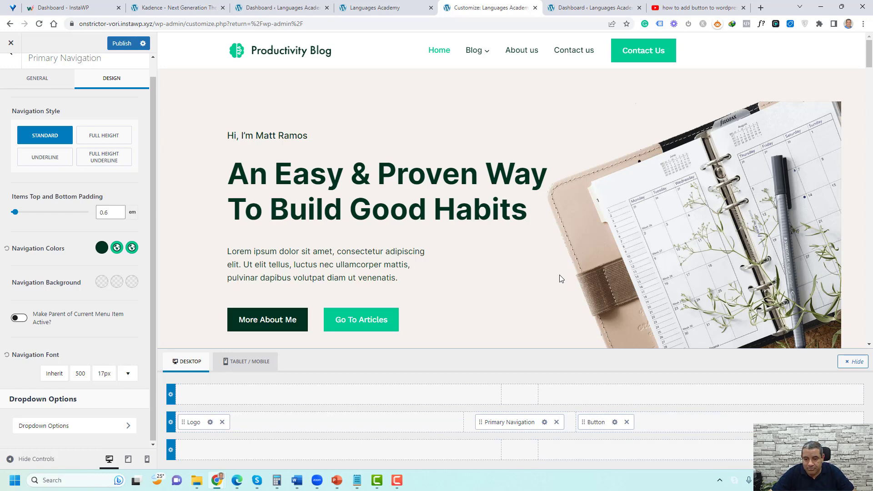
# Set the header button's label to "Free Download" and view its design options
pyautogui.click(615, 422)
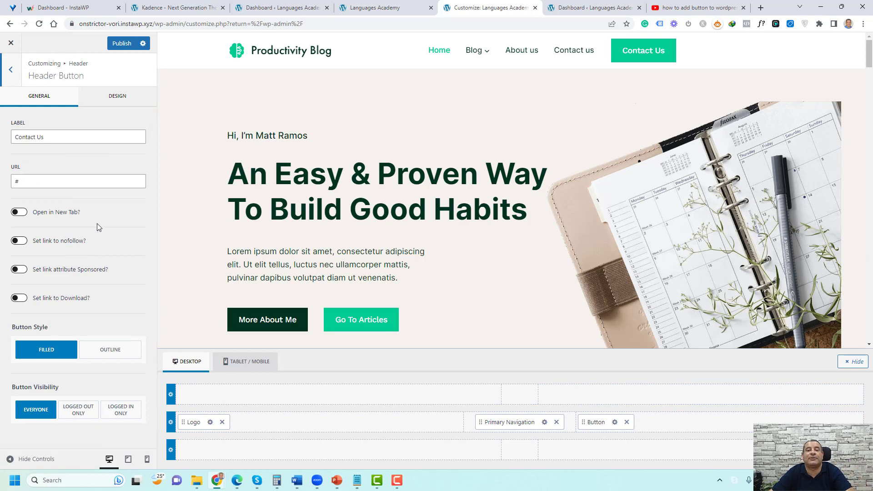
pyautogui.tripleClick(85, 134)
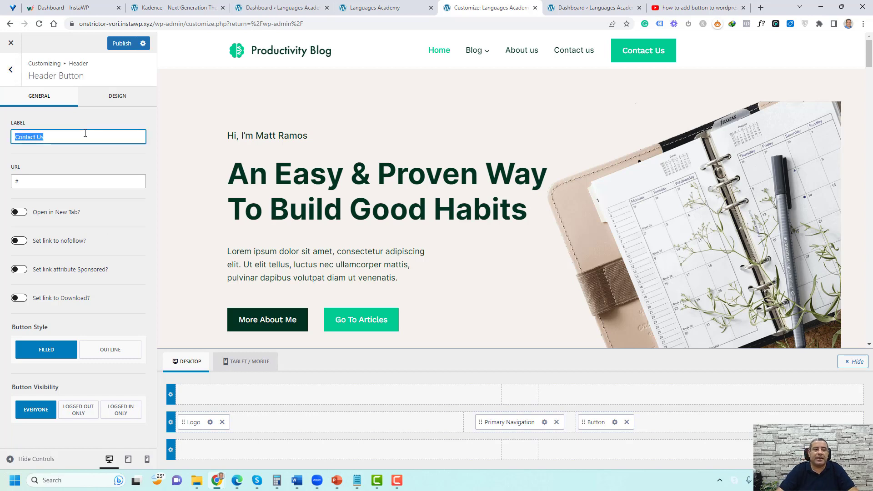
pyautogui.write('Free D')
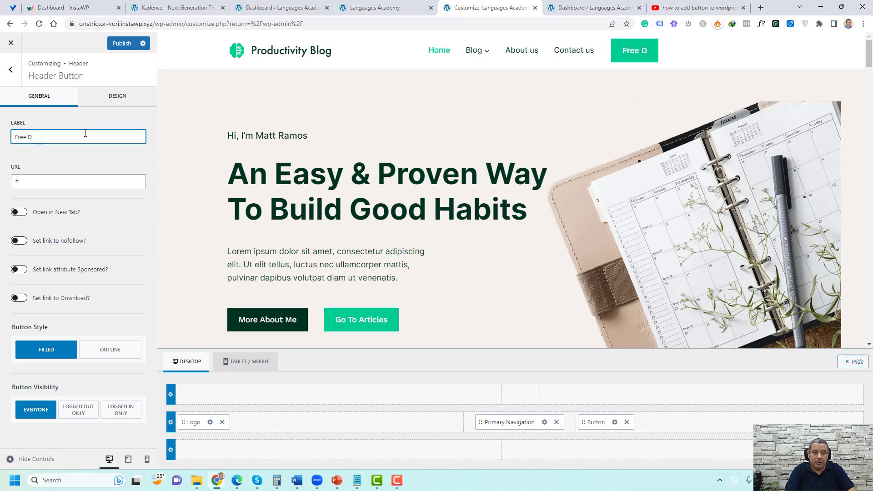
pyautogui.write('ownload')
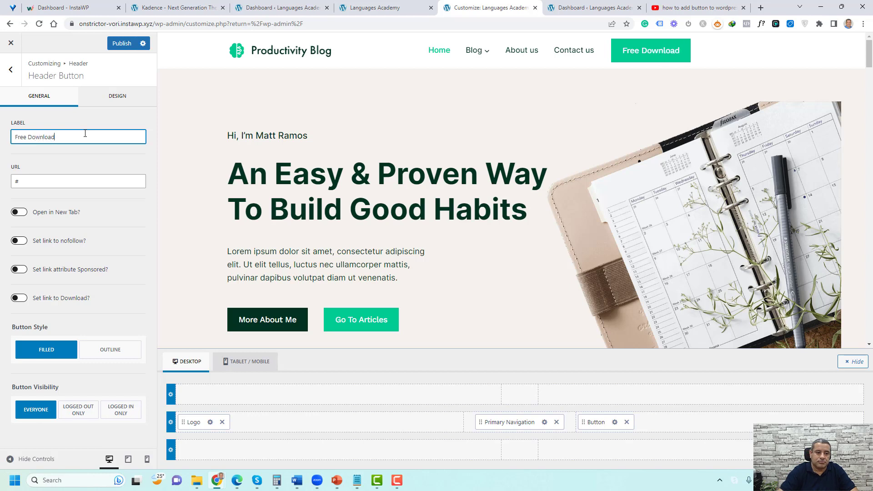
pyautogui.click(116, 97)
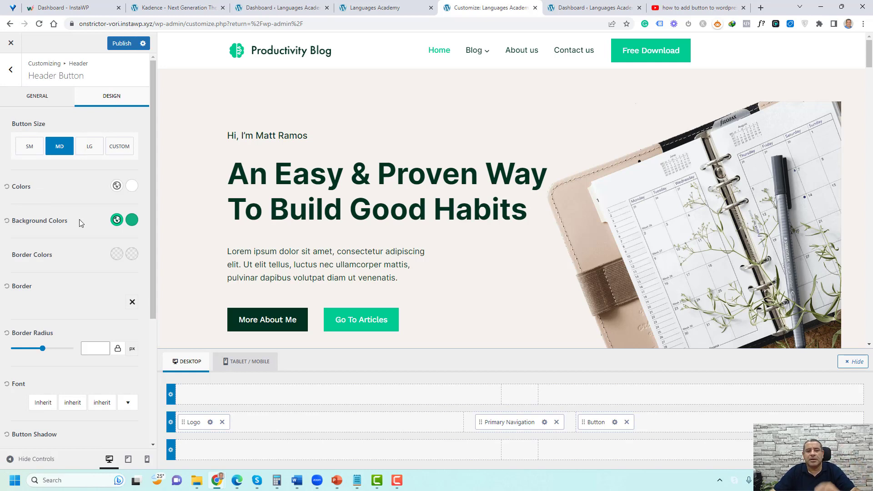
pyautogui.scroll(-1, 81, 223)
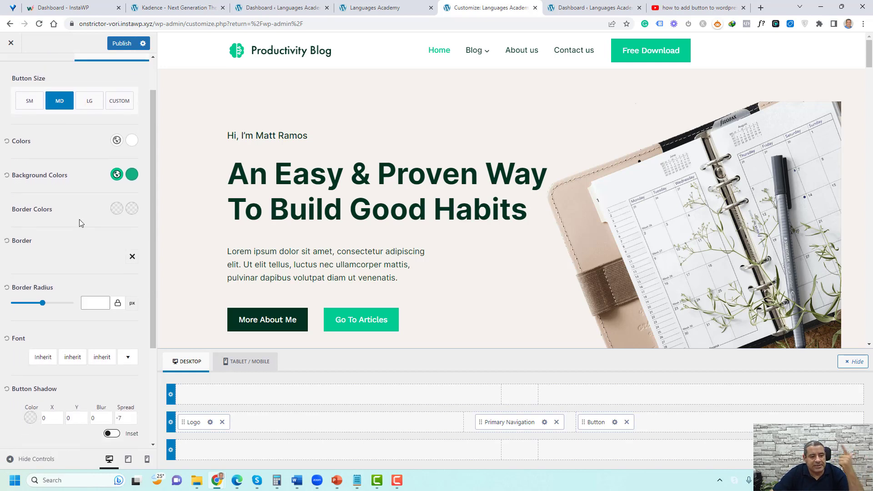
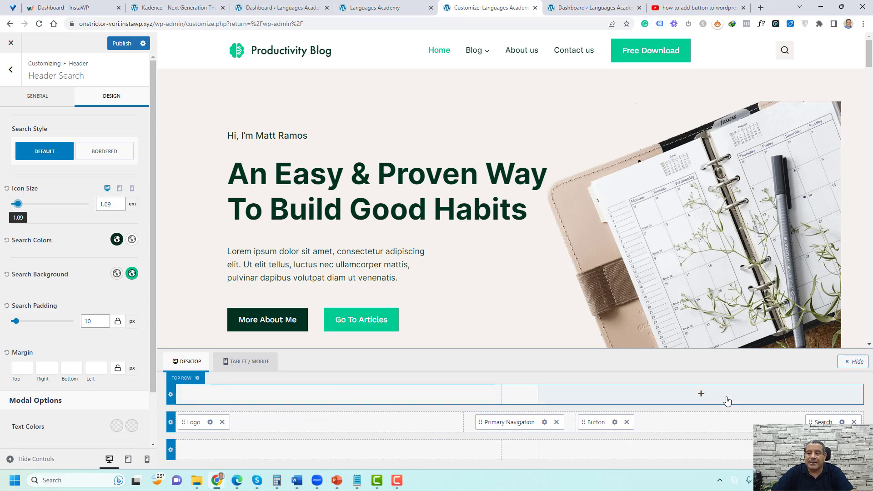
# Add a Social element to the header's top row and move it to the row's left end
pyautogui.click(705, 398)
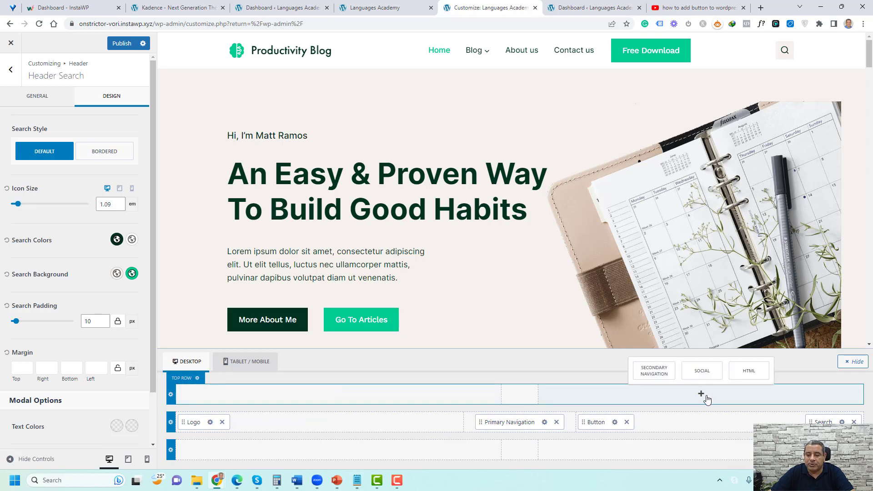
pyautogui.click(700, 371)
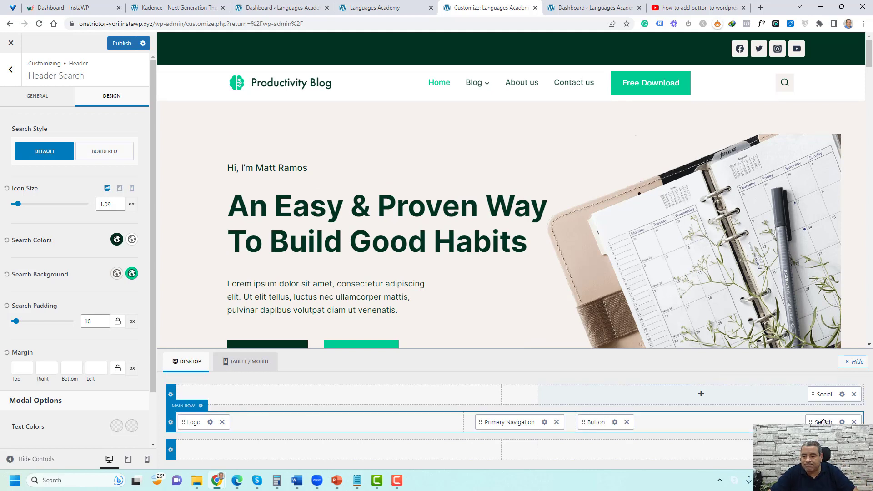
pyautogui.moveTo(816, 394); pyautogui.dragTo(294, 389)
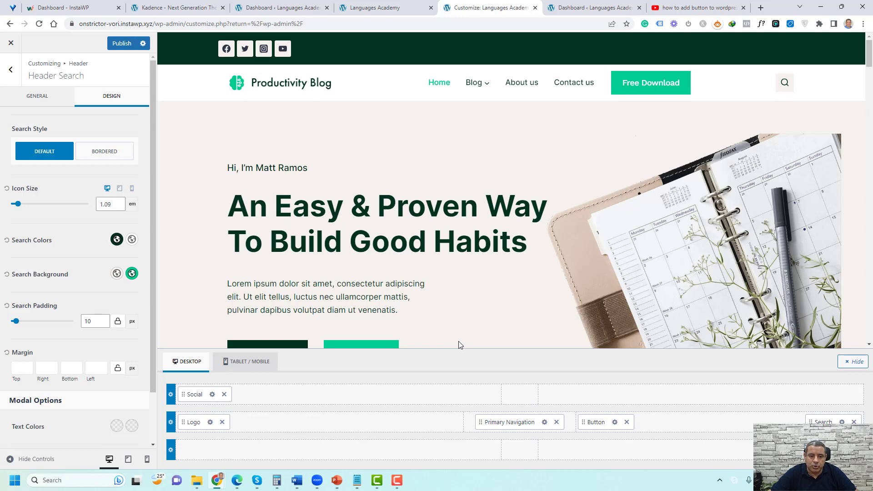
# Add LinkedIn to the header's social items and remove the Twitter item
pyautogui.click(211, 395)
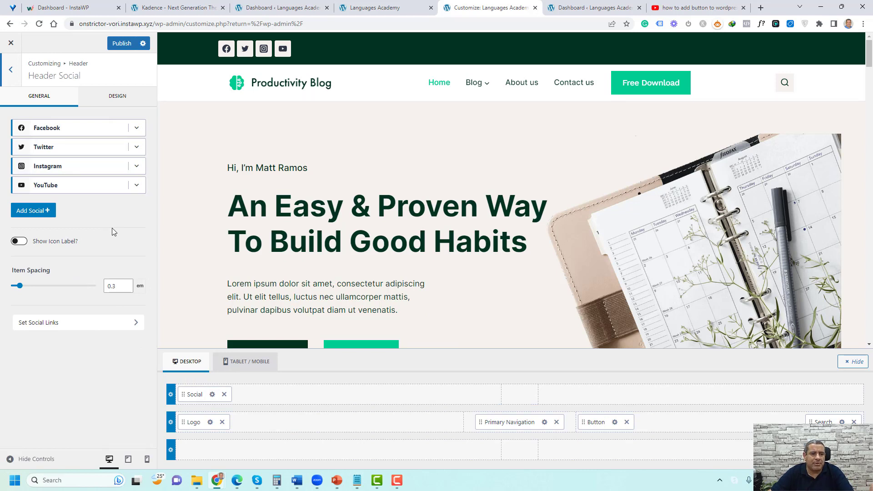
pyautogui.click(42, 212)
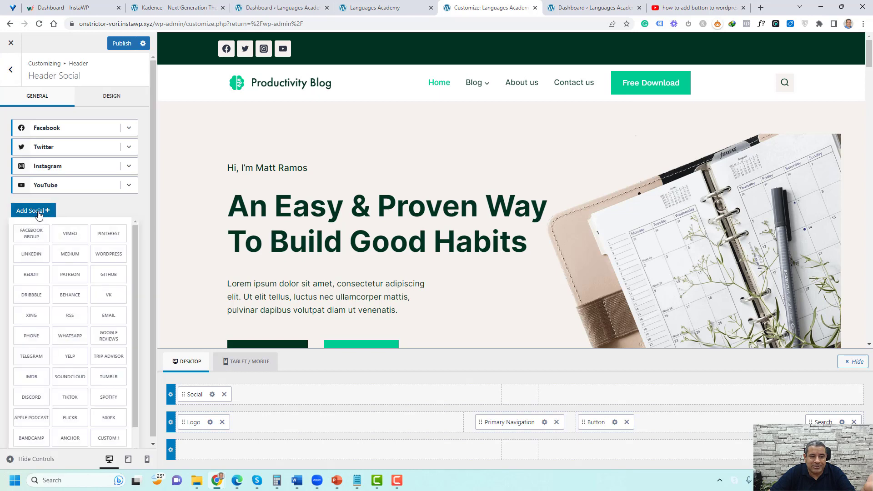
pyautogui.click(38, 256)
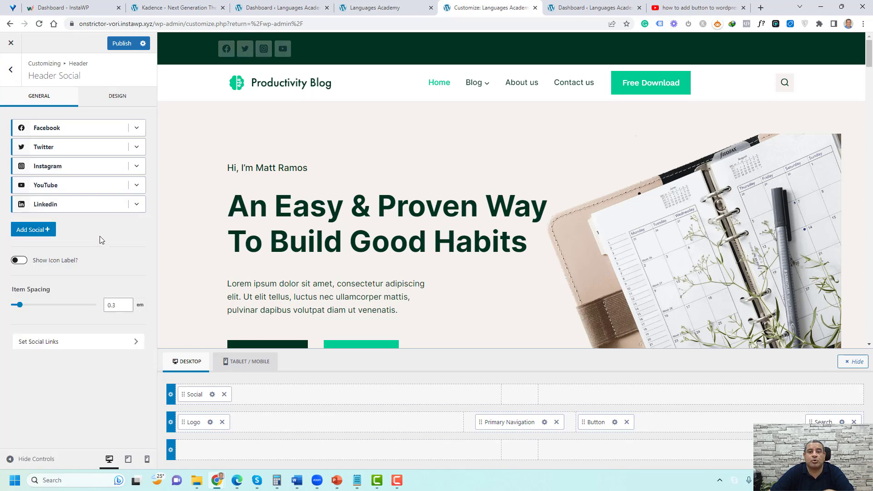
pyautogui.click(137, 150)
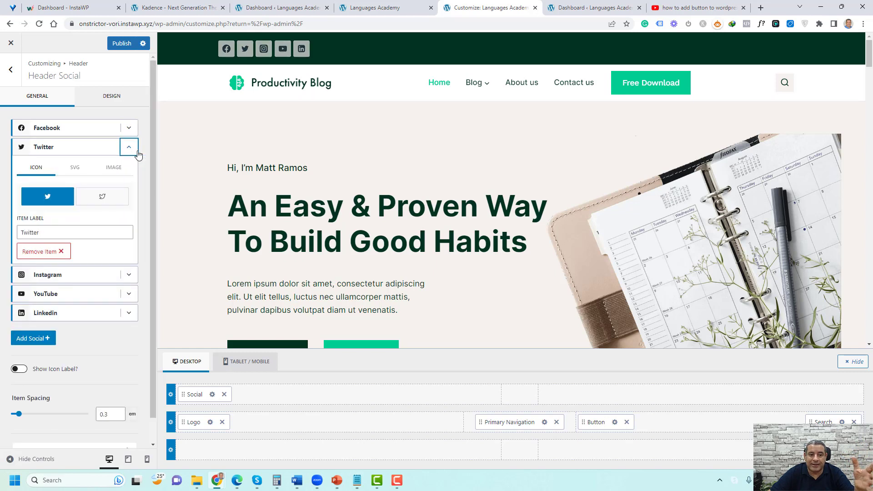
pyautogui.click(43, 255)
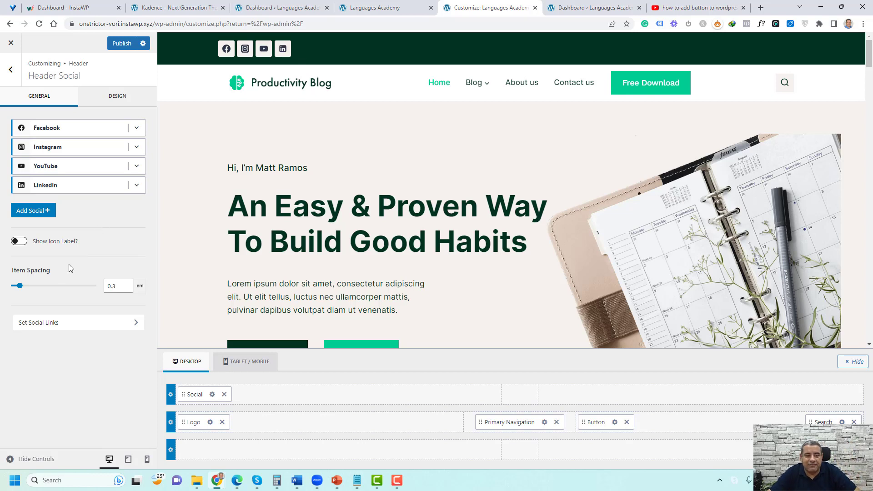
# Look at the social network link fields and the top row's design options, and return to the Header Social settings
pyautogui.click(55, 323)
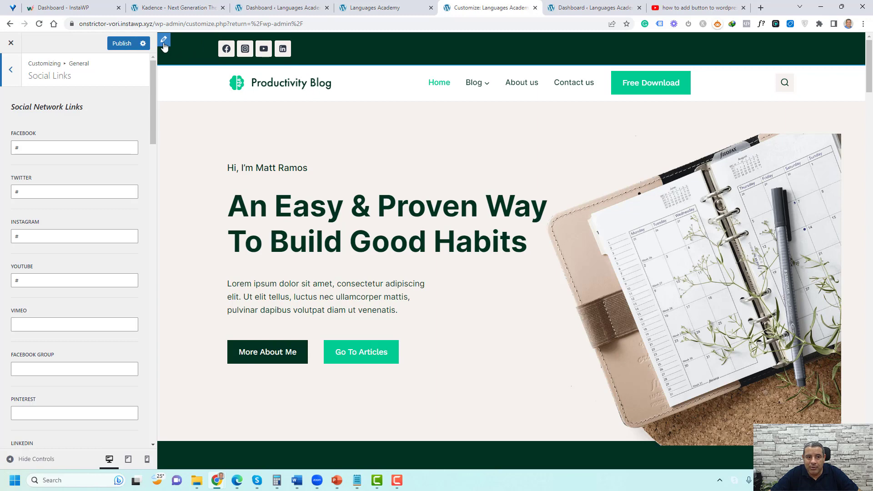
pyautogui.click(164, 41)
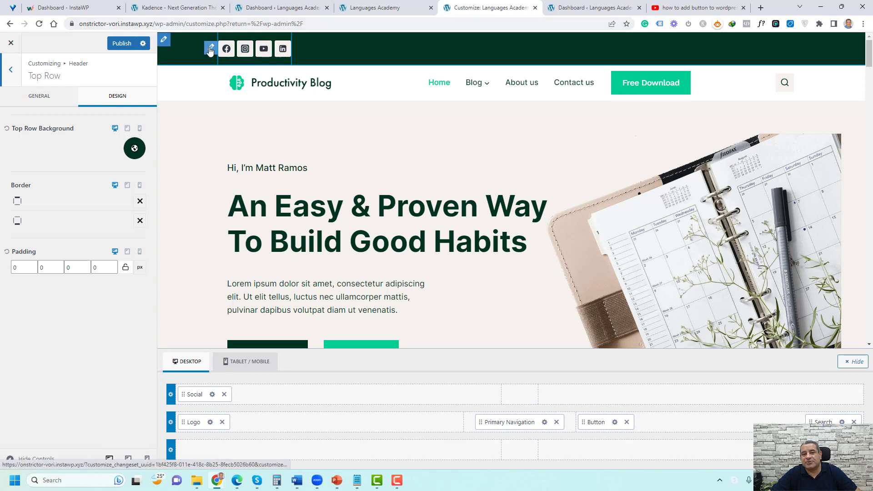
pyautogui.click(210, 49)
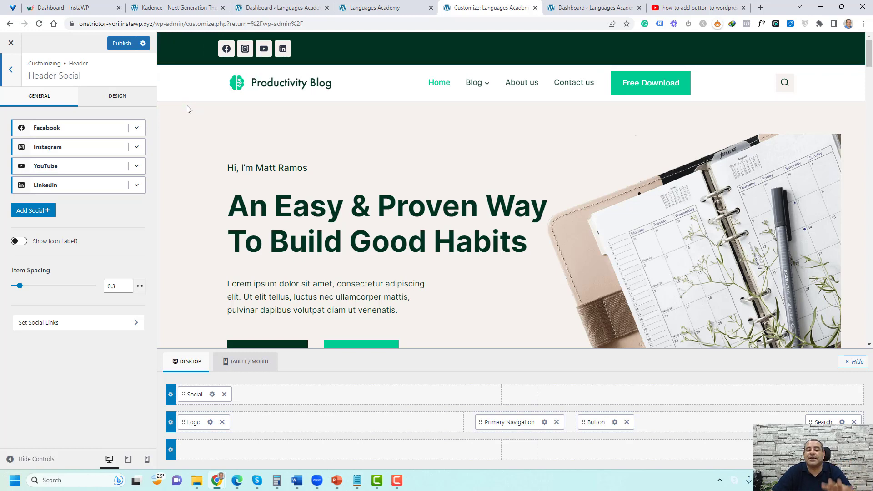
# Add an HTML element to the right end of the top row and change its text to begin with "Contact Us on"
pyautogui.click(701, 394)
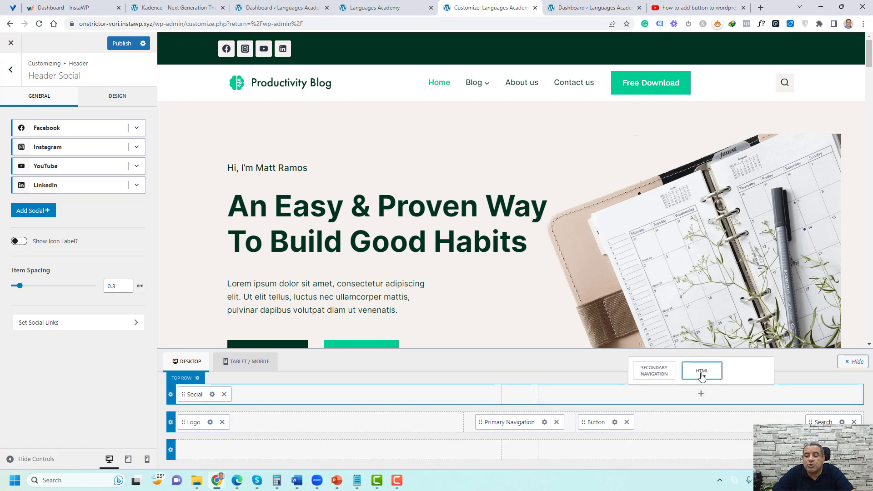
pyautogui.click(702, 371)
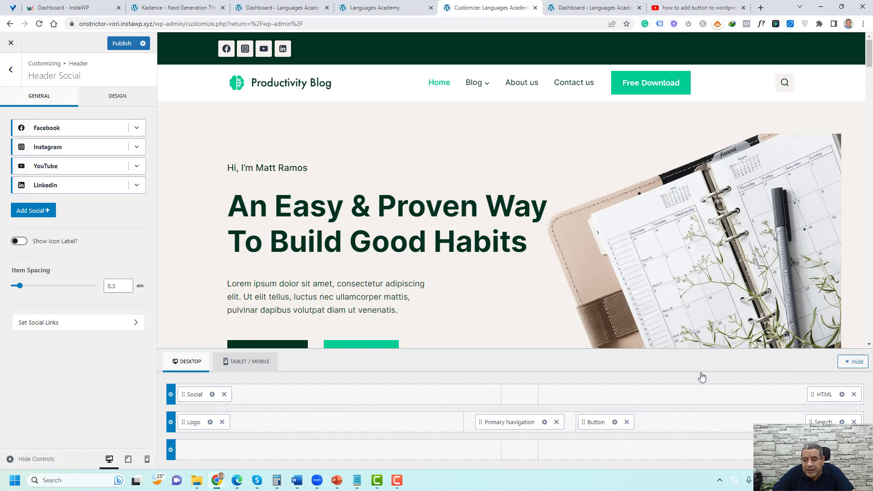
pyautogui.click(841, 395)
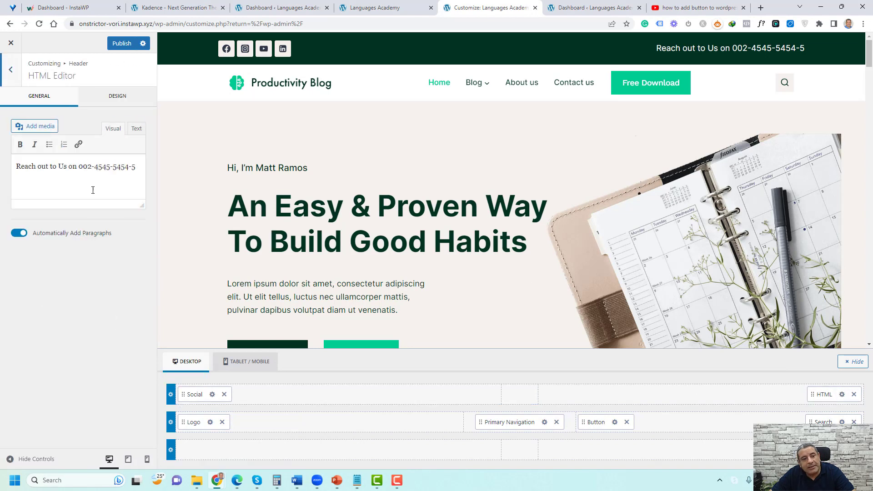
pyautogui.hotkey('ctrl', 'shift', 'Right')
pyautogui.hotkey('ctrl', 'shift', 'Right')
pyautogui.hotkey('ctrl', 'shift', 'Right')
pyautogui.write('C')
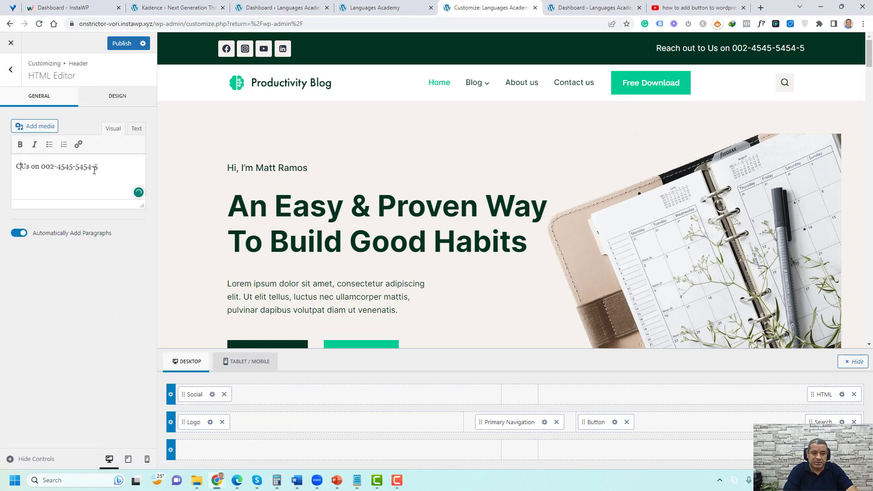
pyautogui.write('ontact')
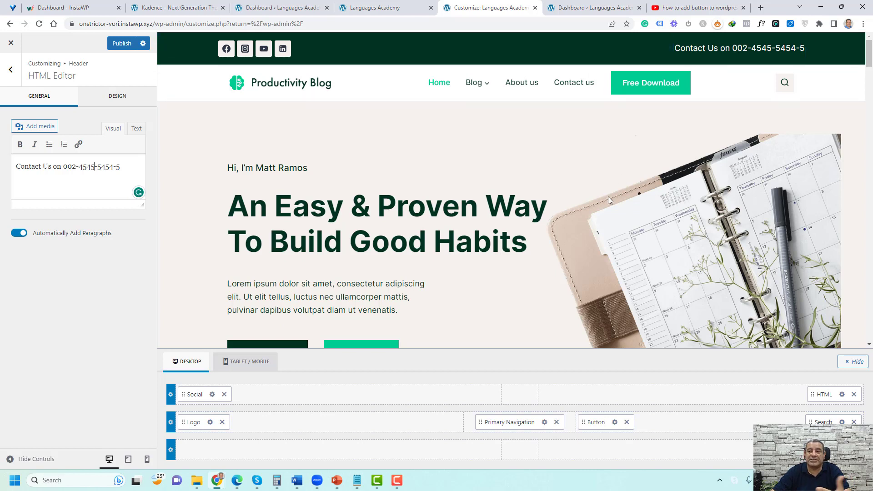
pyautogui.click(119, 100)
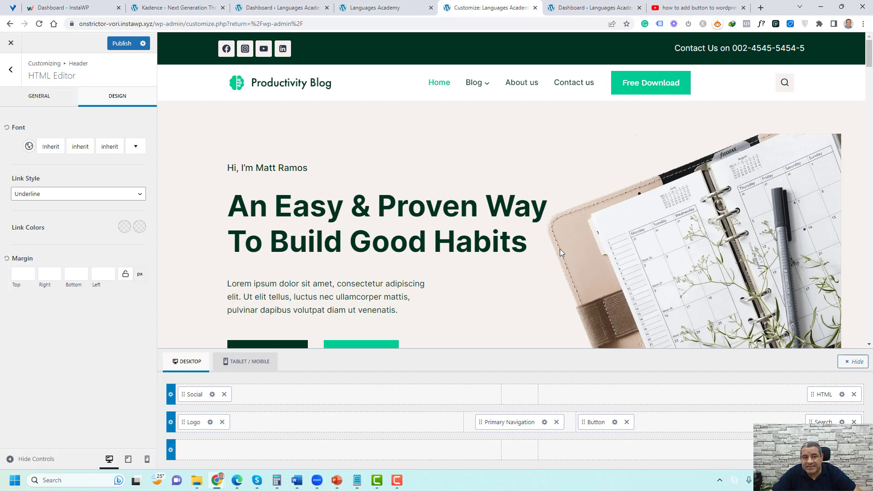
# Leave the HTML element's settings and open the header's Sticky Header settings
pyautogui.click(10, 69)
pyautogui.click(6, 84)
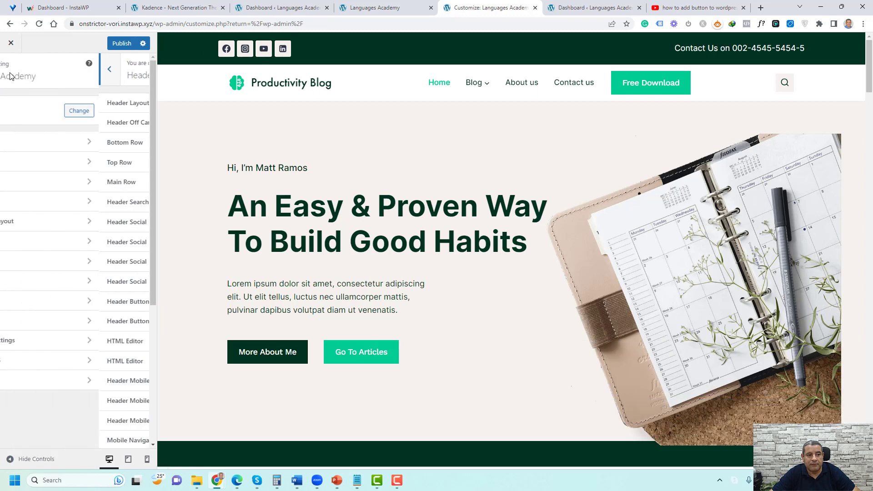
pyautogui.click(59, 167)
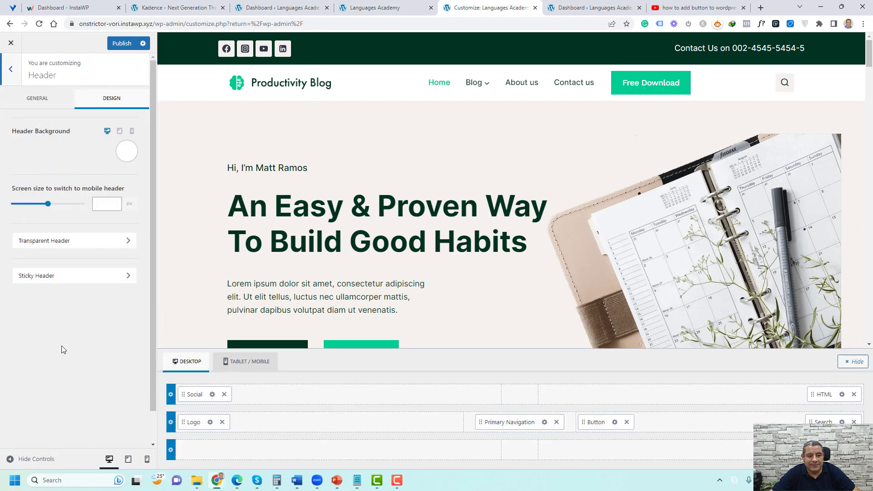
pyautogui.click(50, 276)
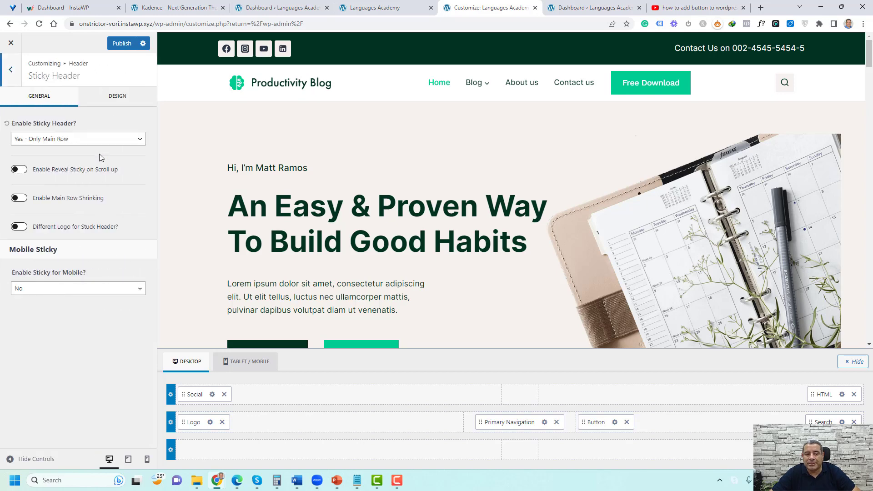
# Set the Enable Sticky Header option to No
pyautogui.click(93, 140)
pyautogui.click(87, 154)
pyautogui.press('Up')
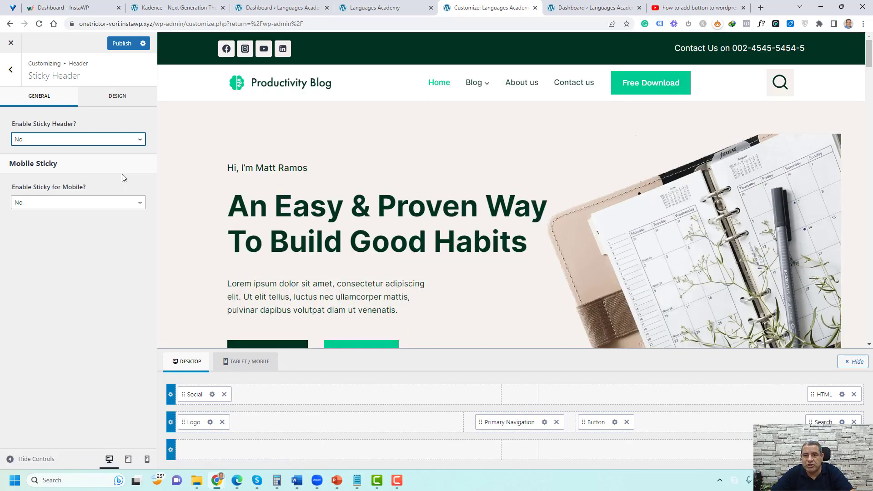
# Set the sticky header to "Yes - Only Main Row" and check its behavior by scrolling through the page preview
pyautogui.click(91, 143)
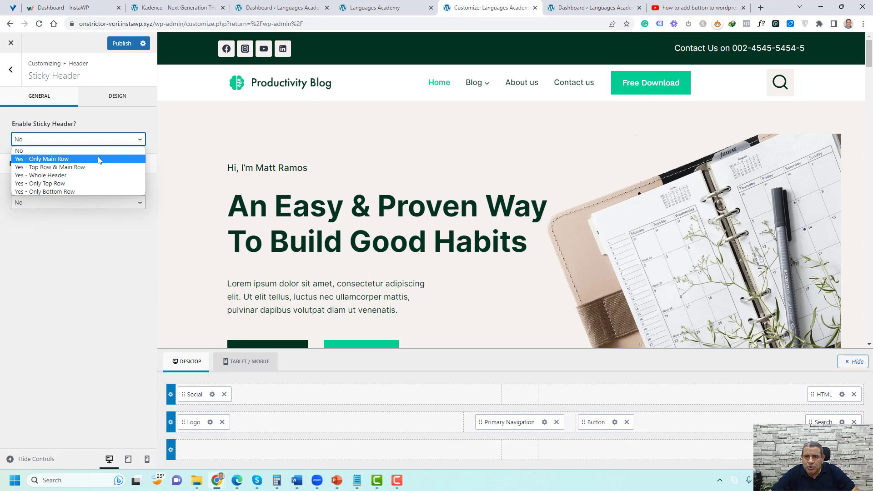
pyautogui.click(100, 160)
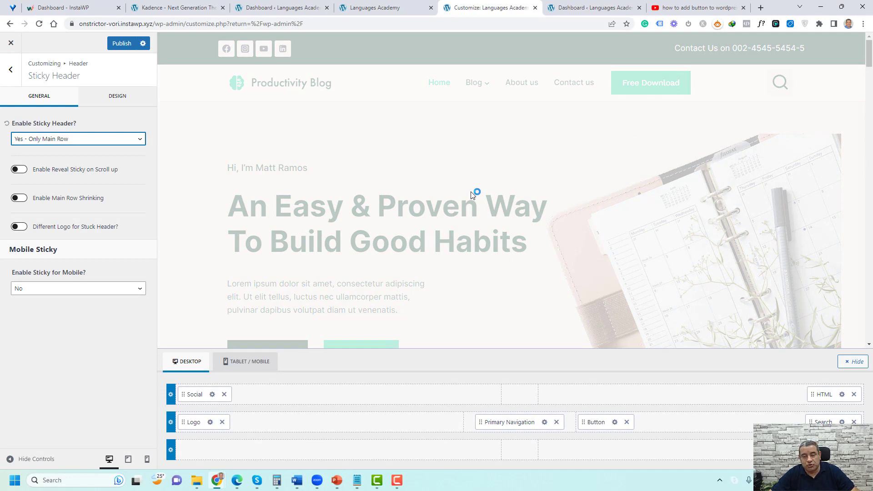
pyautogui.scroll(-5, 472, 191)
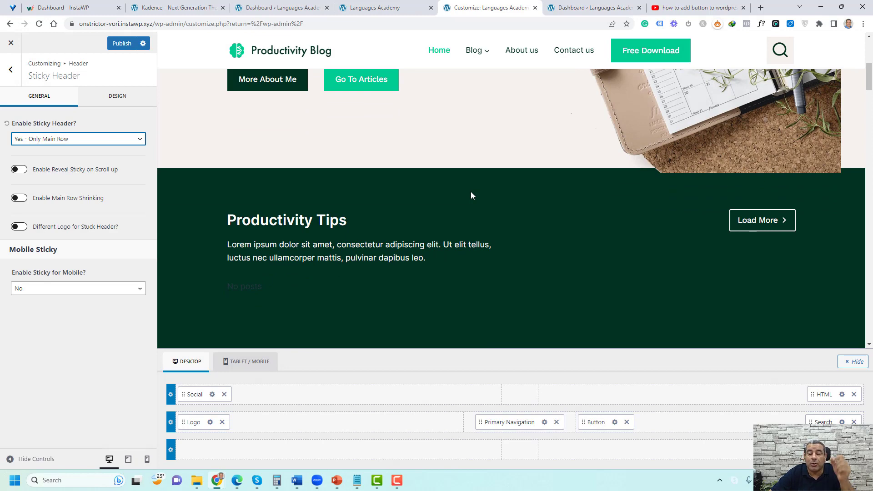
pyautogui.scroll(-3, 470, 191)
pyautogui.scroll(8, 470, 192)
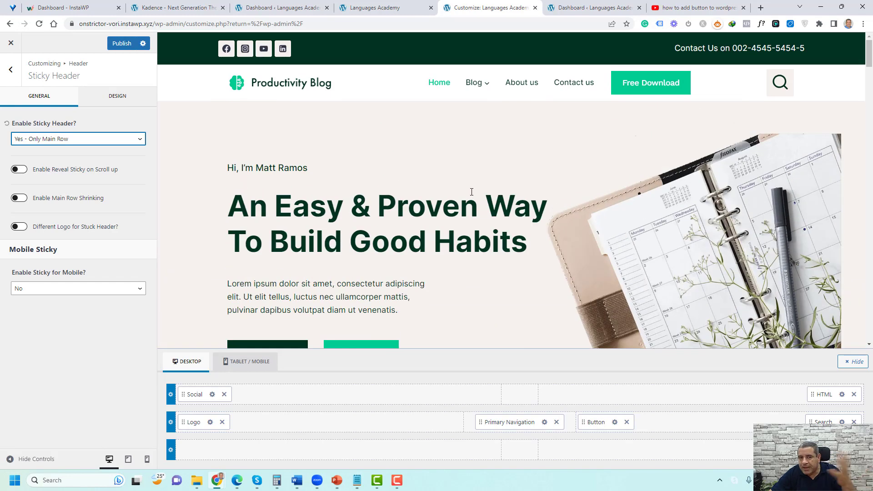
# Set the sticky header to "Yes - Top Row & Main Row" and publish the changes
pyautogui.click(70, 141)
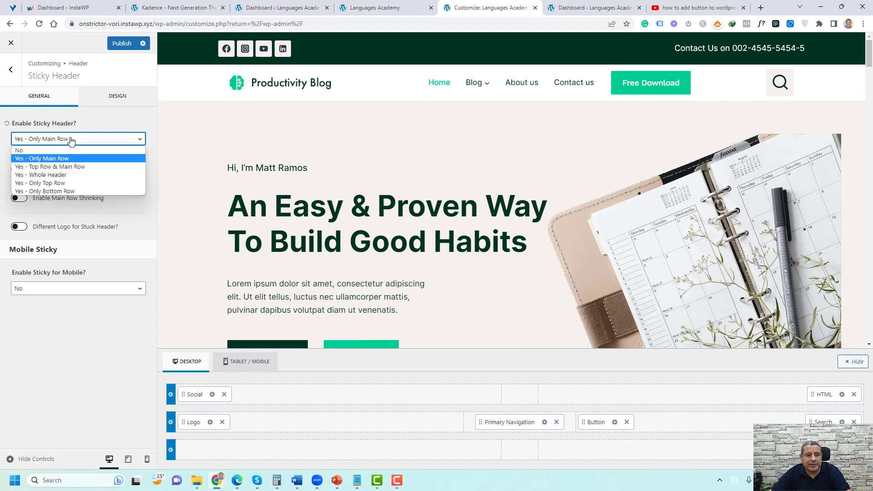
pyautogui.click(68, 167)
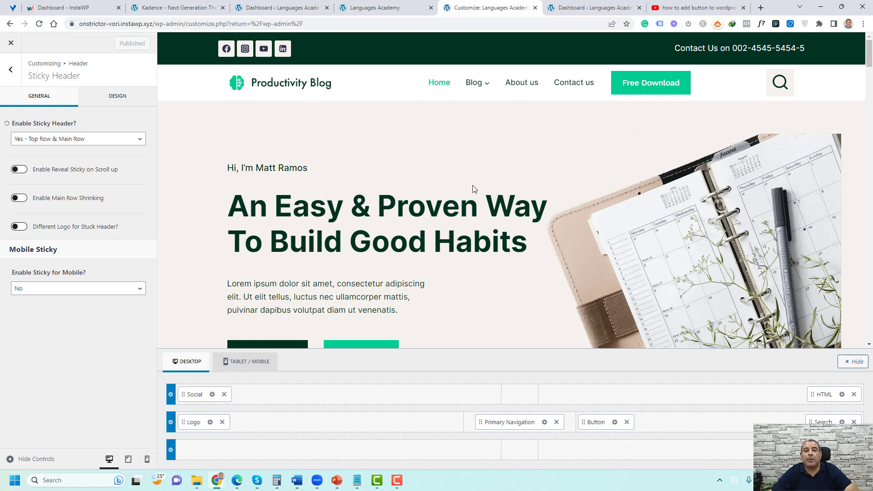
# Close the customizer and check the sticky header on the live page by scrolling through it
pyautogui.click(10, 46)
pyautogui.scroll(-7, 491, 182)
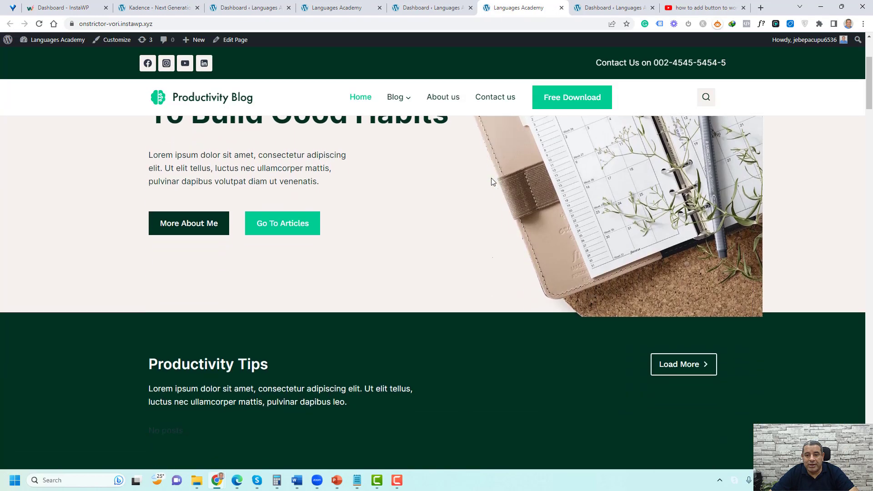
pyautogui.scroll(-6, 491, 181)
pyautogui.scroll(6, 491, 182)
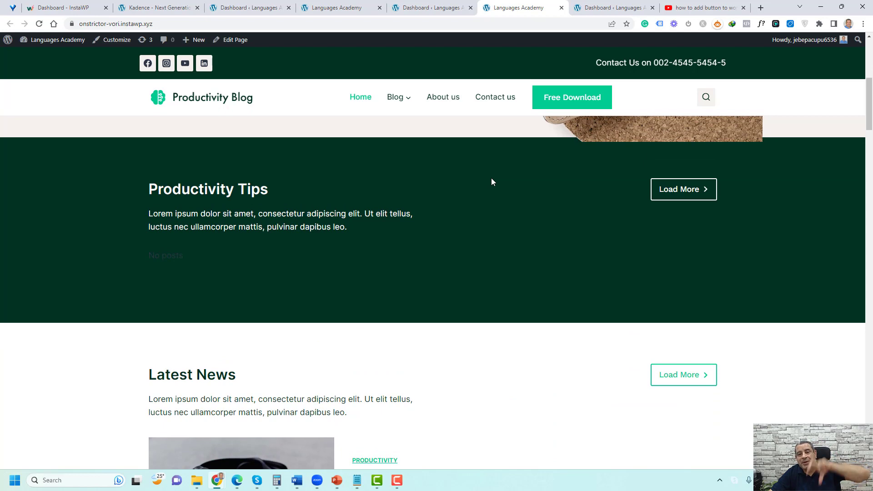
pyautogui.scroll(6, 491, 181)
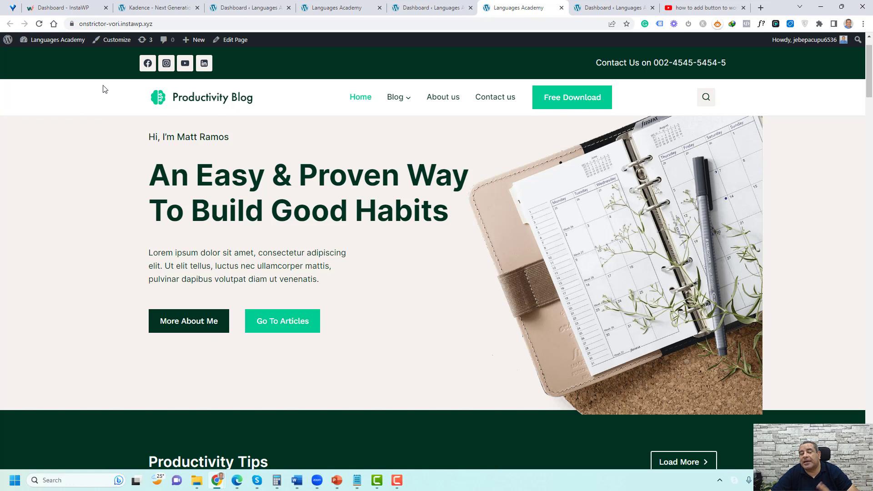
# Reopen the customizer's Sticky Header settings, set the sticky header to "Yes - Only Main Row" and publish the change
pyautogui.moveTo(54, 40)
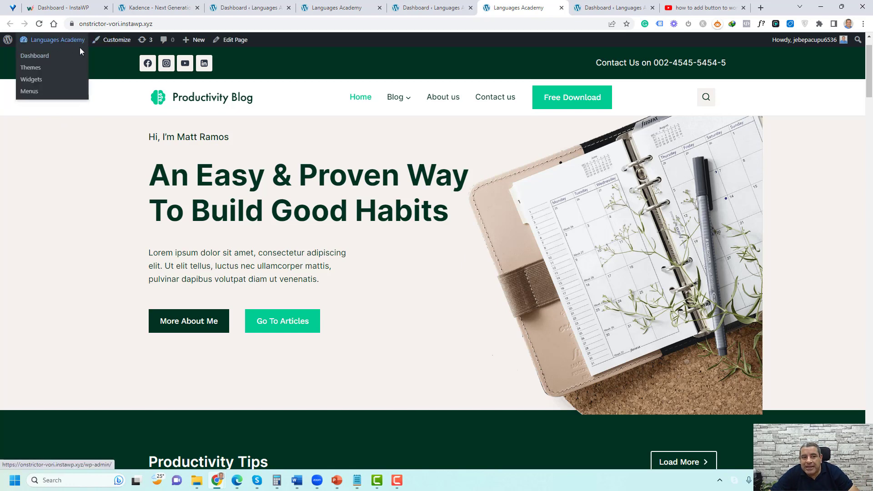
pyautogui.click(113, 40)
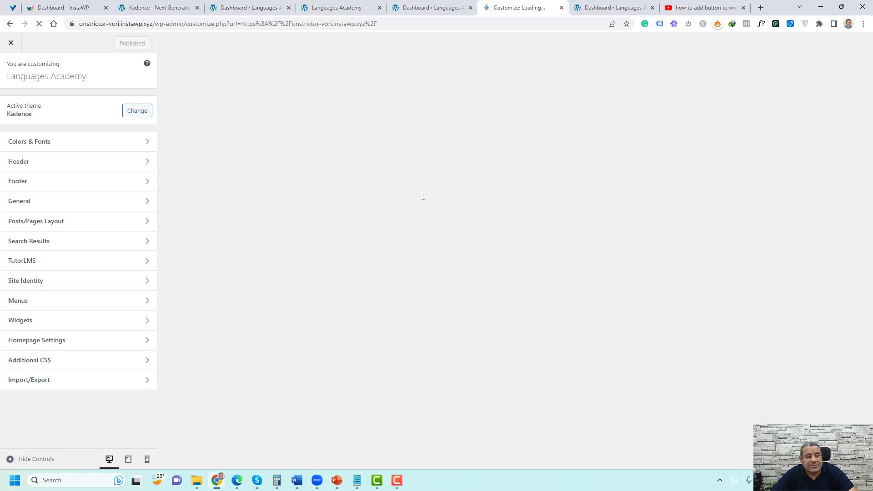
pyautogui.click(43, 170)
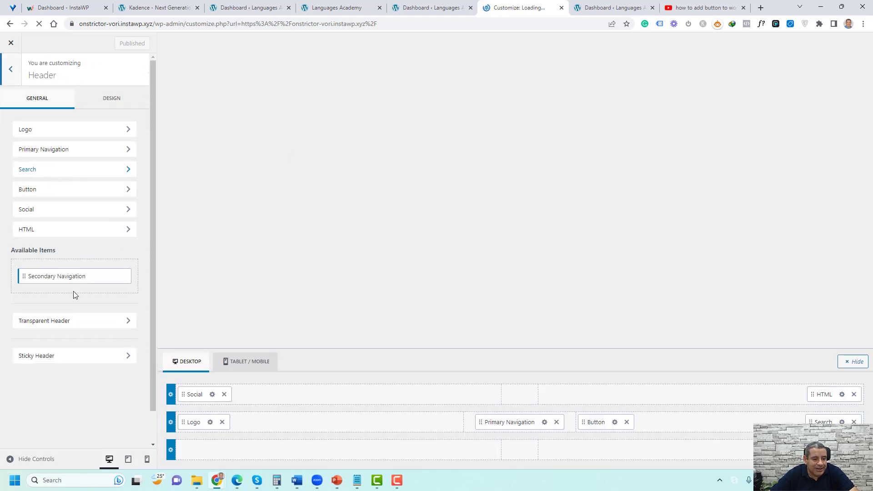
pyautogui.click(56, 356)
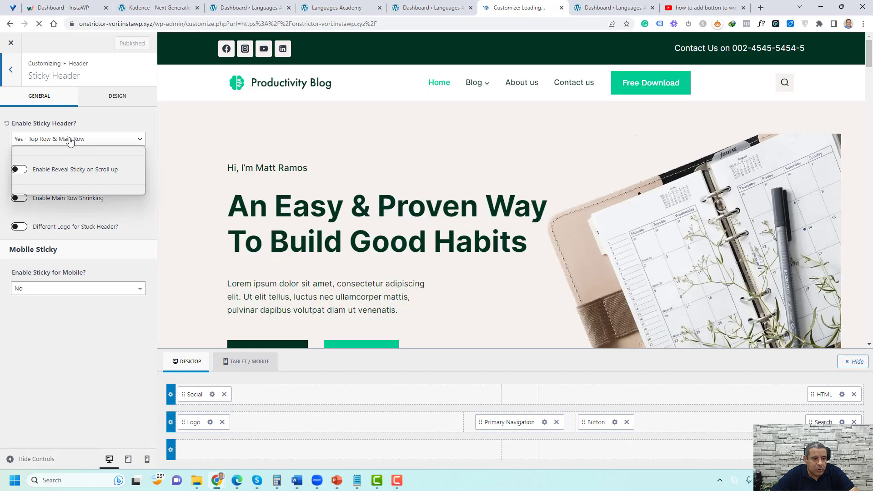
pyautogui.click(66, 138)
pyautogui.click(46, 157)
pyautogui.click(121, 43)
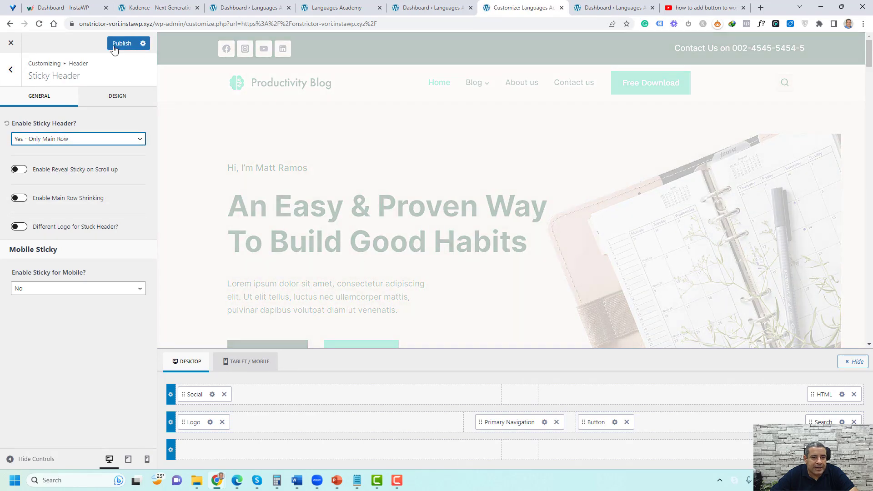
# Check how the sticky main row behaves by scrolling down and back up through the page preview
pyautogui.scroll(-8, 453, 206)
pyautogui.scroll(10, 453, 204)
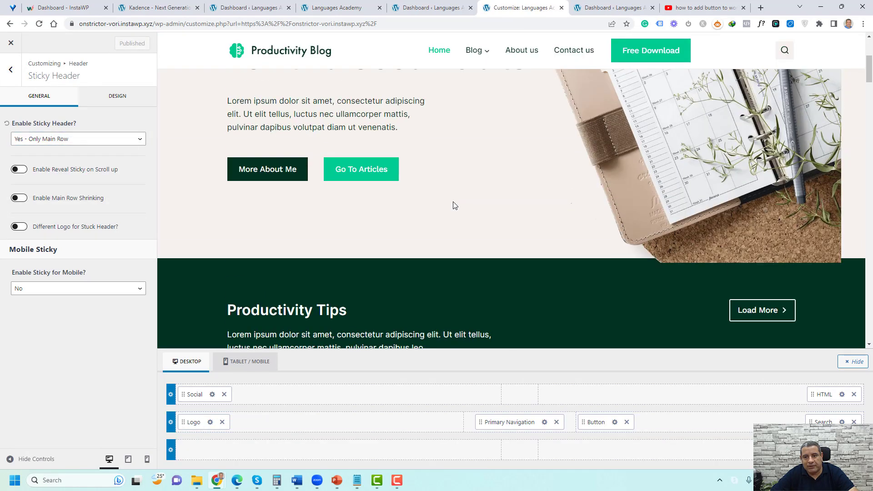
pyautogui.scroll(-4, 477, 202)
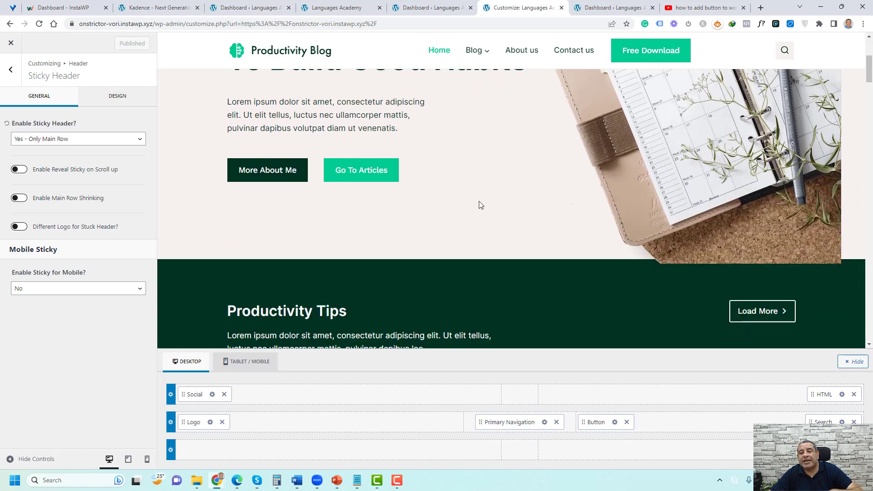
pyautogui.scroll(-5, 481, 205)
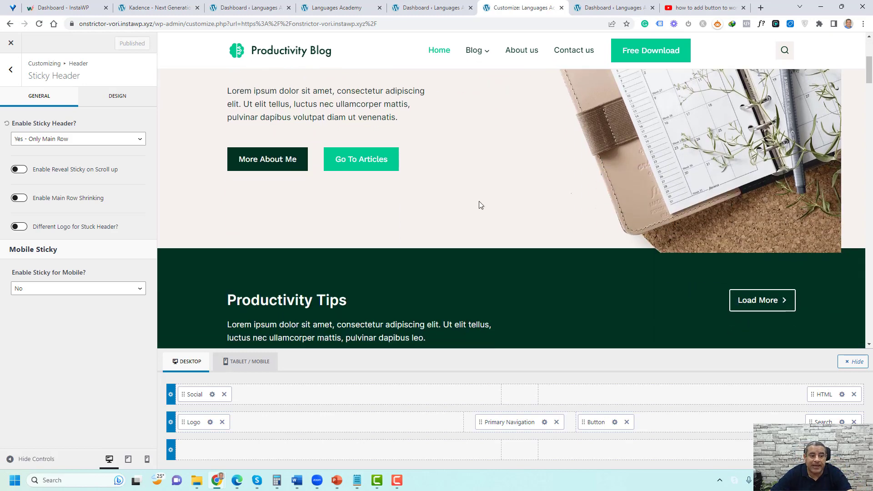
pyautogui.scroll(6, 480, 205)
pyautogui.scroll(3, 480, 205)
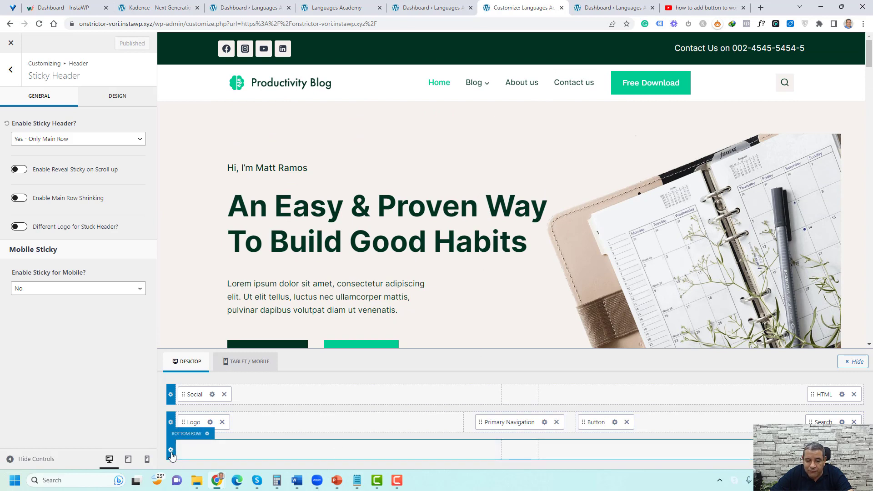
# Try out a Secondary Navigation element in the first section of the header's bottom row, and remove it again
pyautogui.click(309, 452)
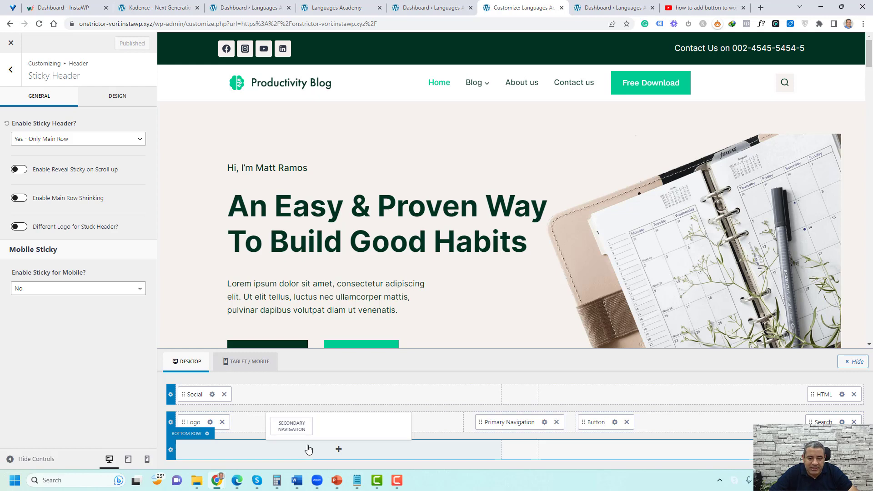
pyautogui.click(292, 426)
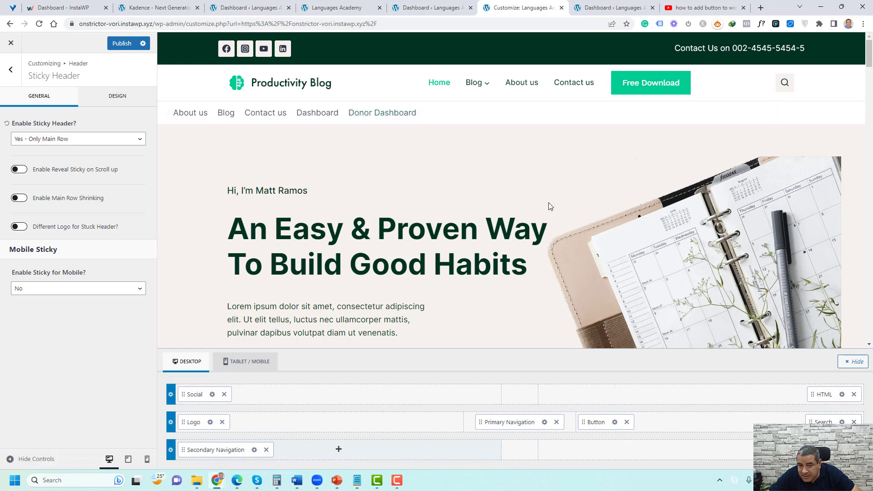
pyautogui.click(267, 450)
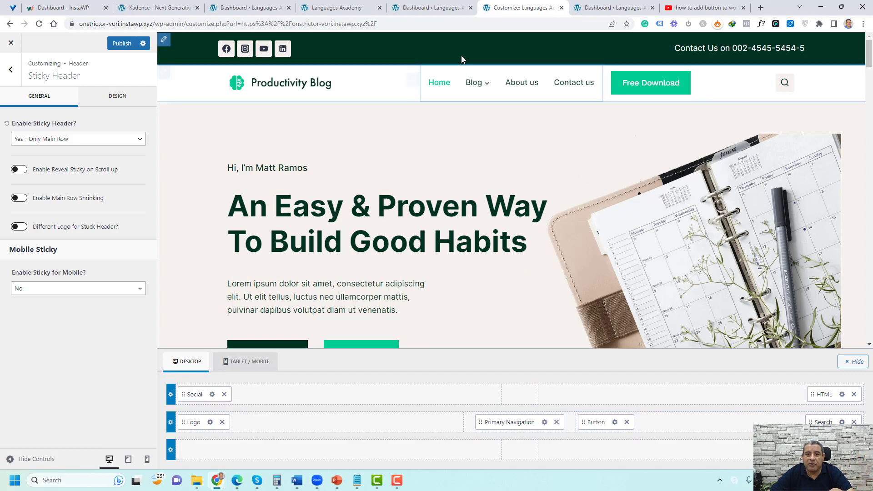
# Set the header's top row background to the light beige palette color F5F2ED
pyautogui.click(170, 394)
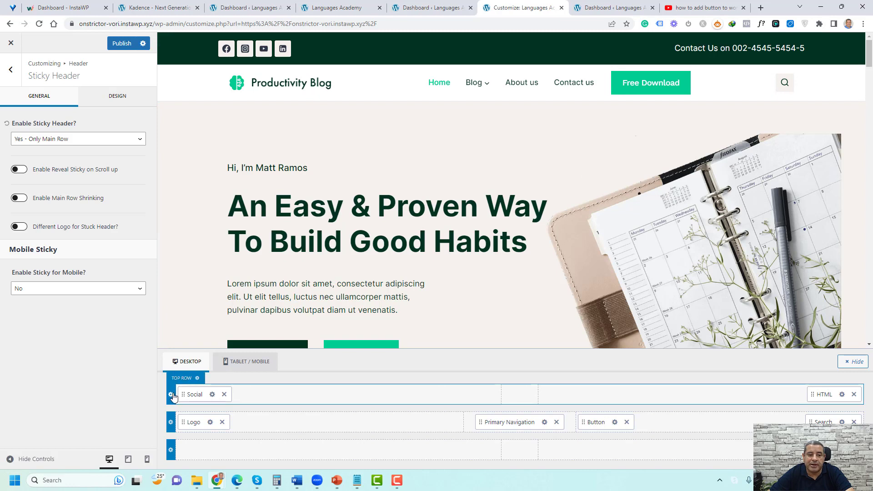
pyautogui.click(117, 96)
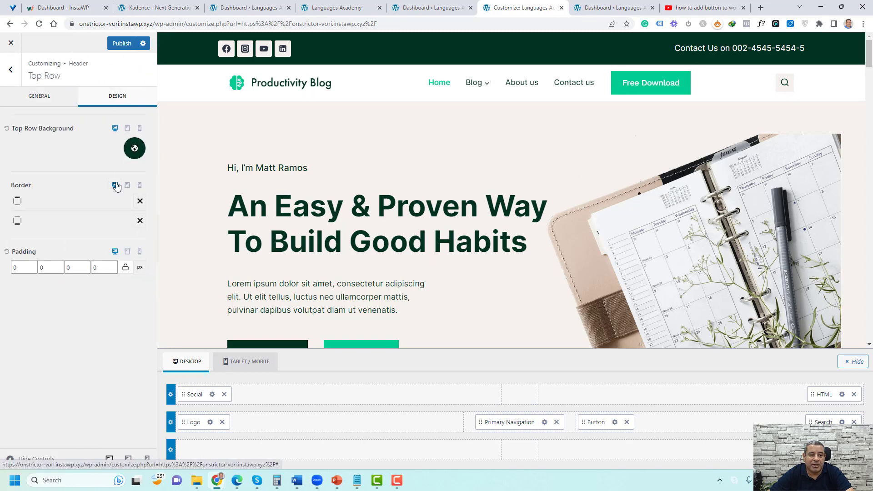
pyautogui.click(134, 154)
pyautogui.click(103, 306)
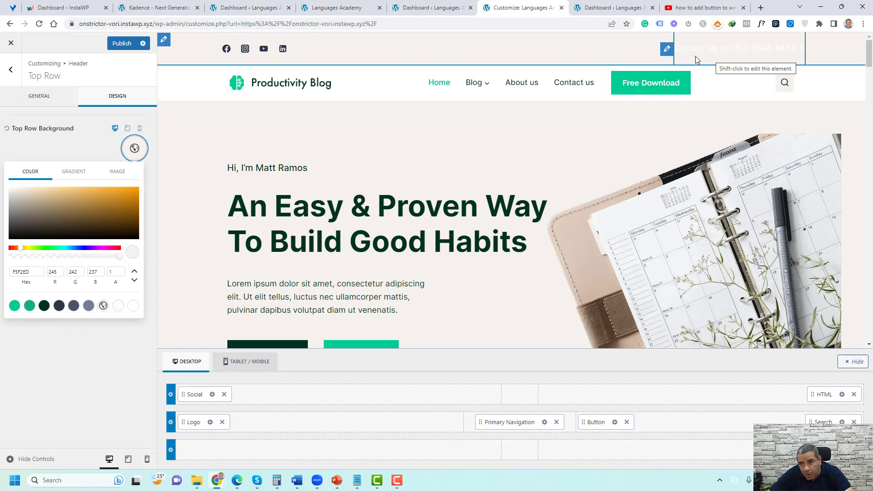
# Set the font color of the top row's HTML contact text to the dark green palette color 013222 and check the preview
pyautogui.click(667, 50)
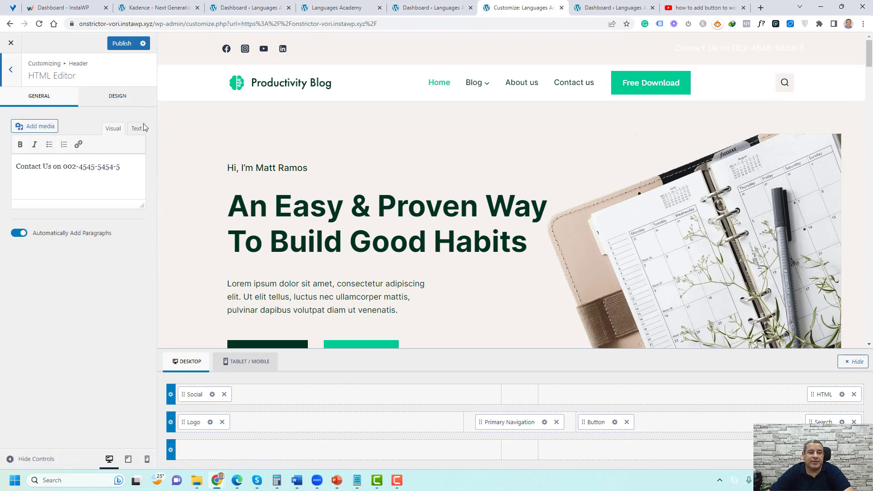
pyautogui.click(137, 99)
pyautogui.click(29, 146)
pyautogui.click(49, 277)
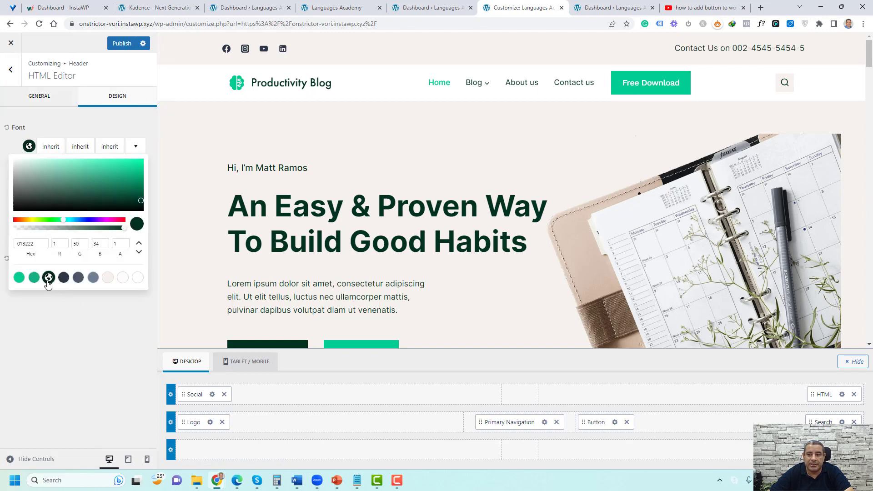
pyautogui.click(59, 323)
pyautogui.scroll(-3, 530, 170)
pyautogui.scroll(3, 530, 171)
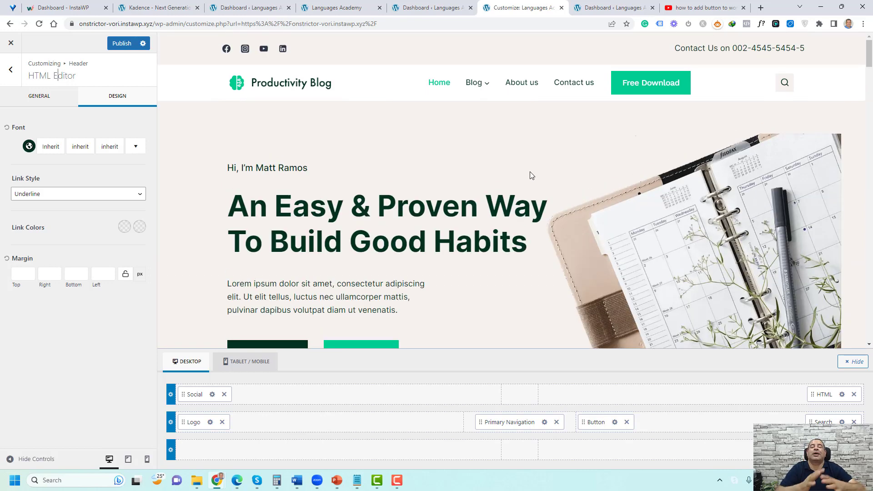